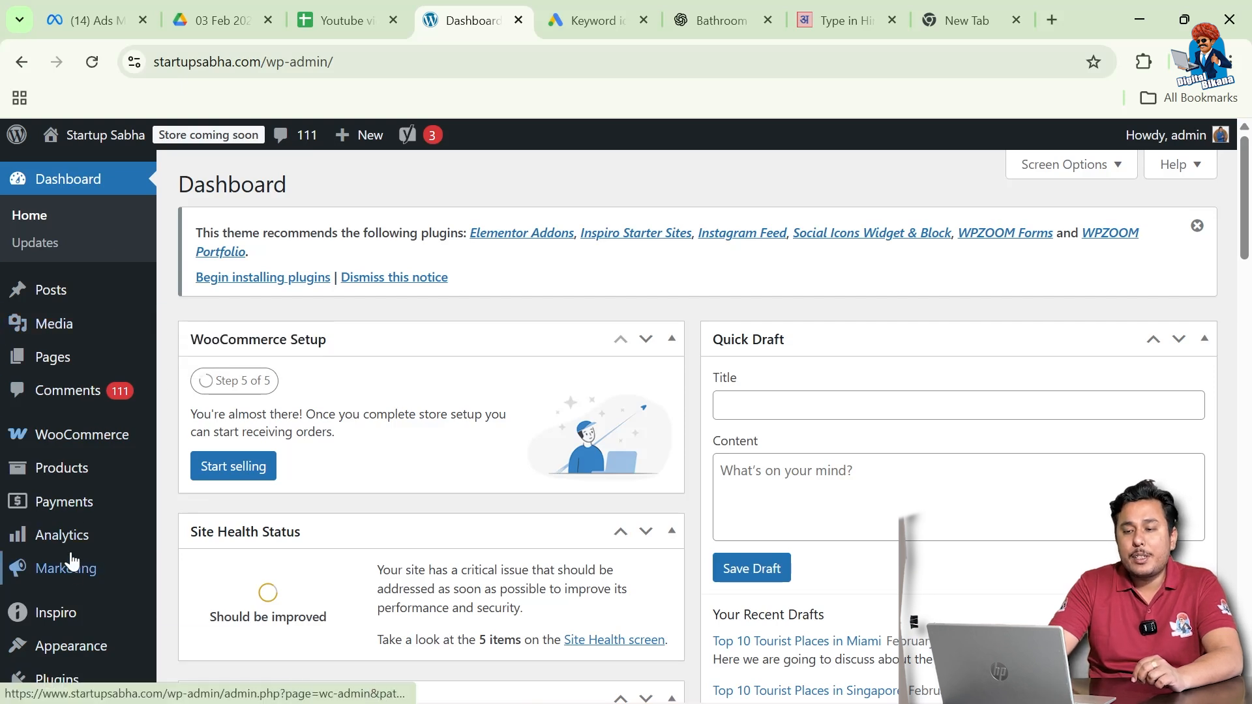
- Start a new WooCommerce product from the Products menu in the admin sidebar
mouse_move(73, 478)
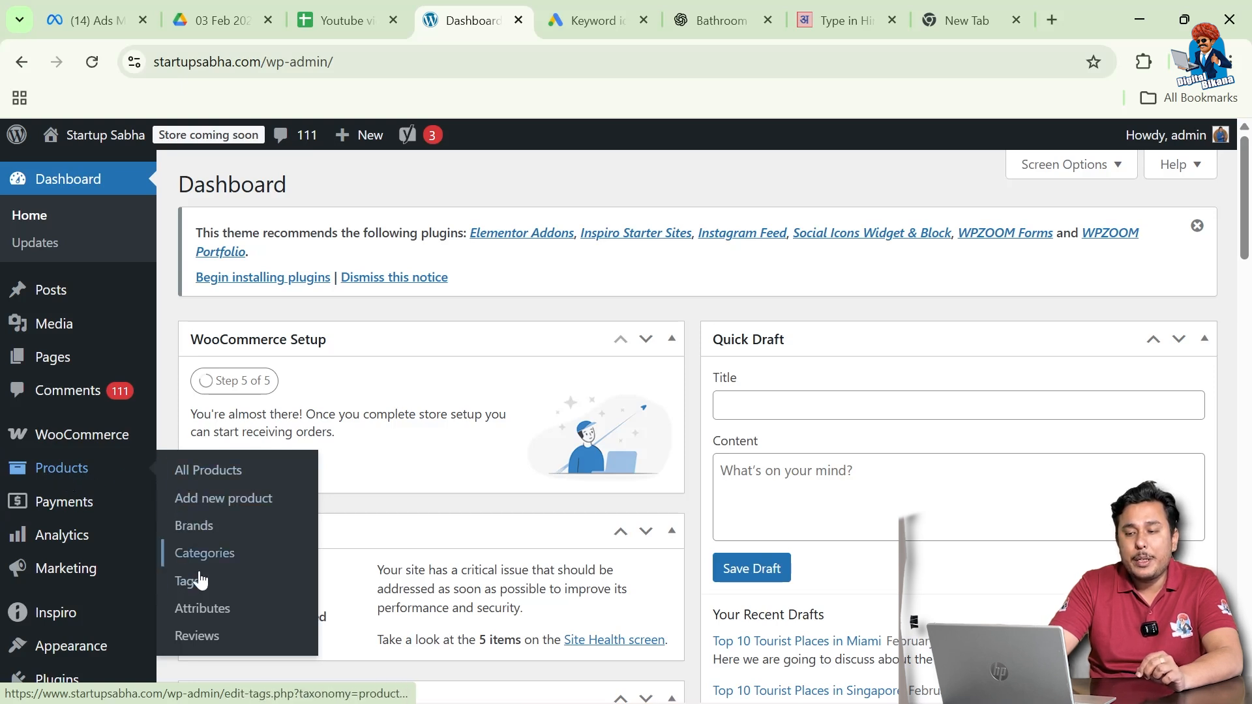
click(225, 512)
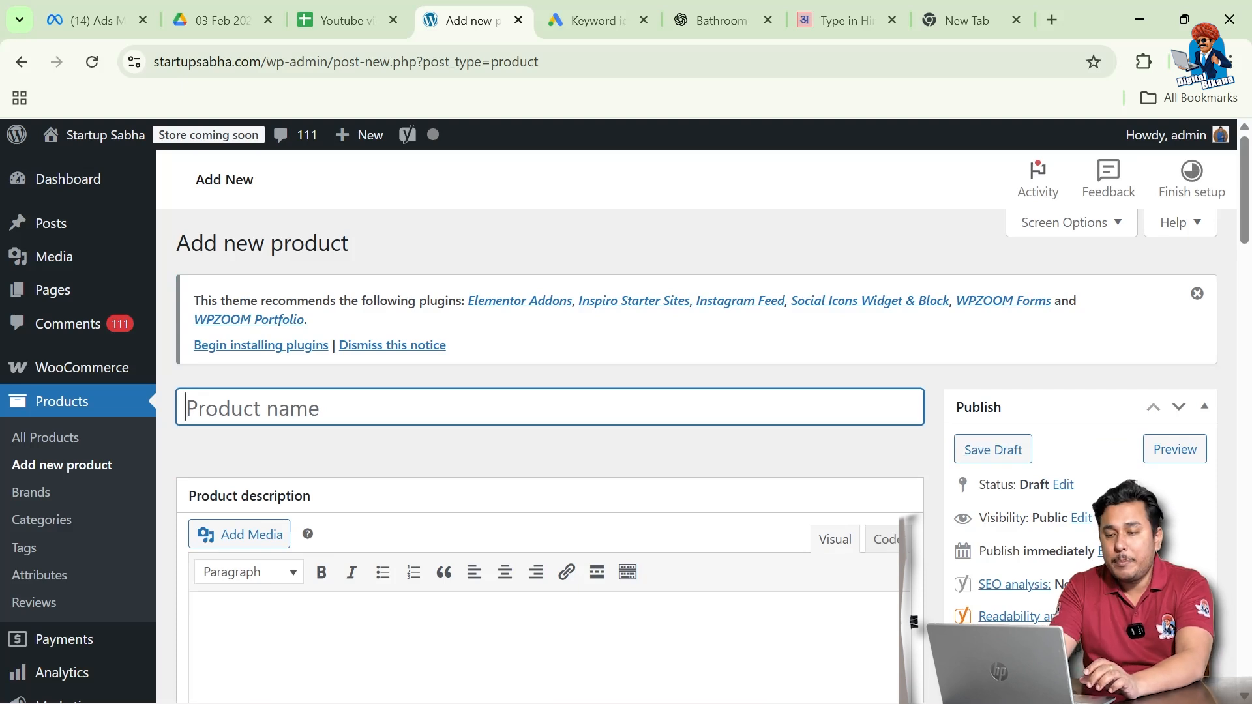
- Enter 'SEO Book' as the product name and move down the editor
text(SE)
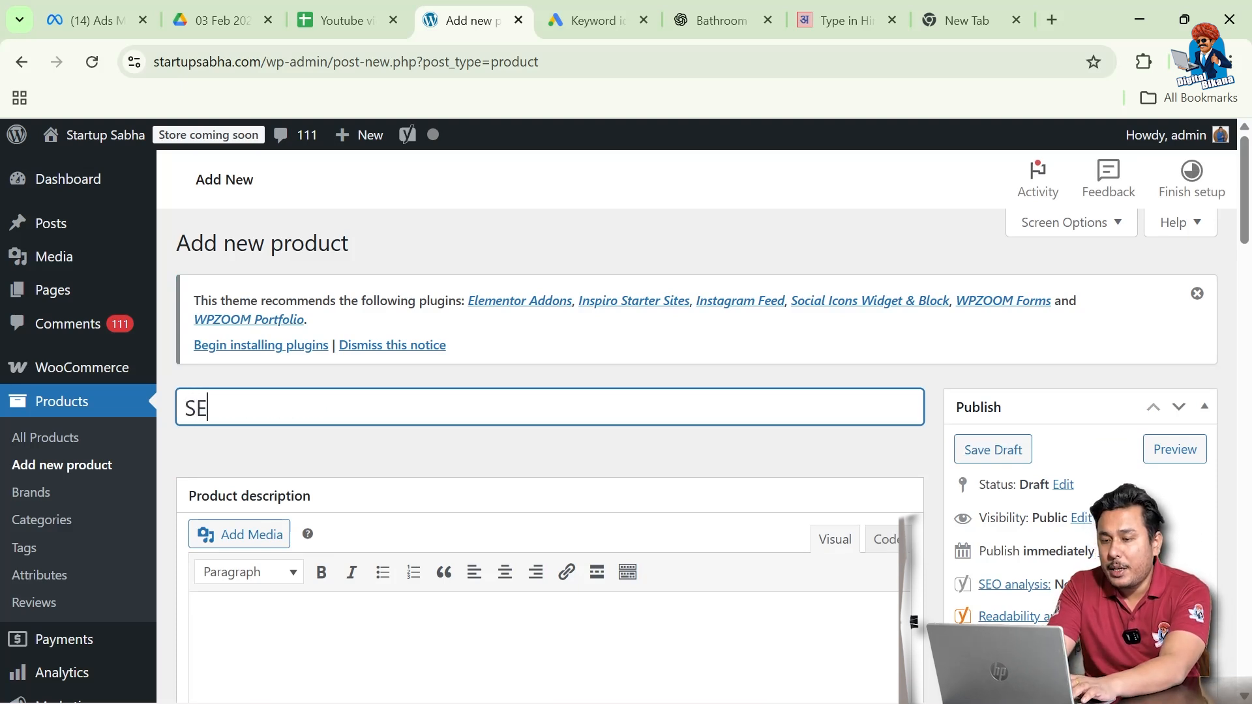
text(O Book)
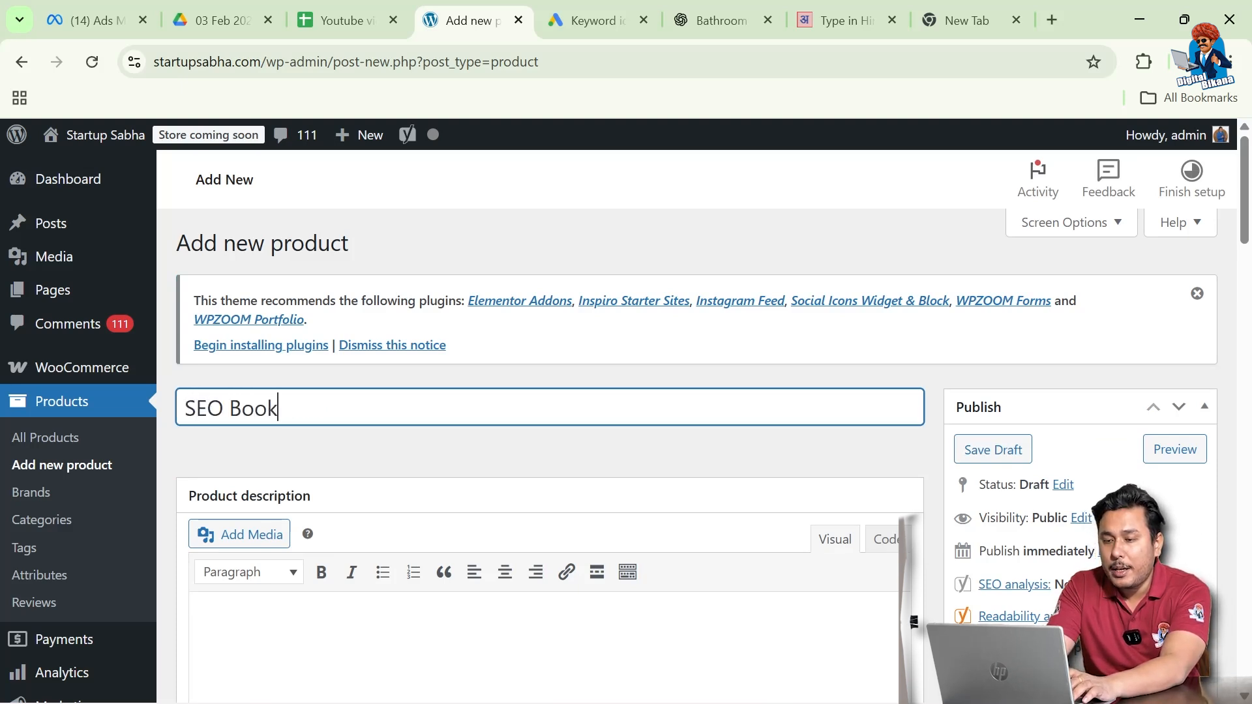
scroll(547, 423, down, 3)
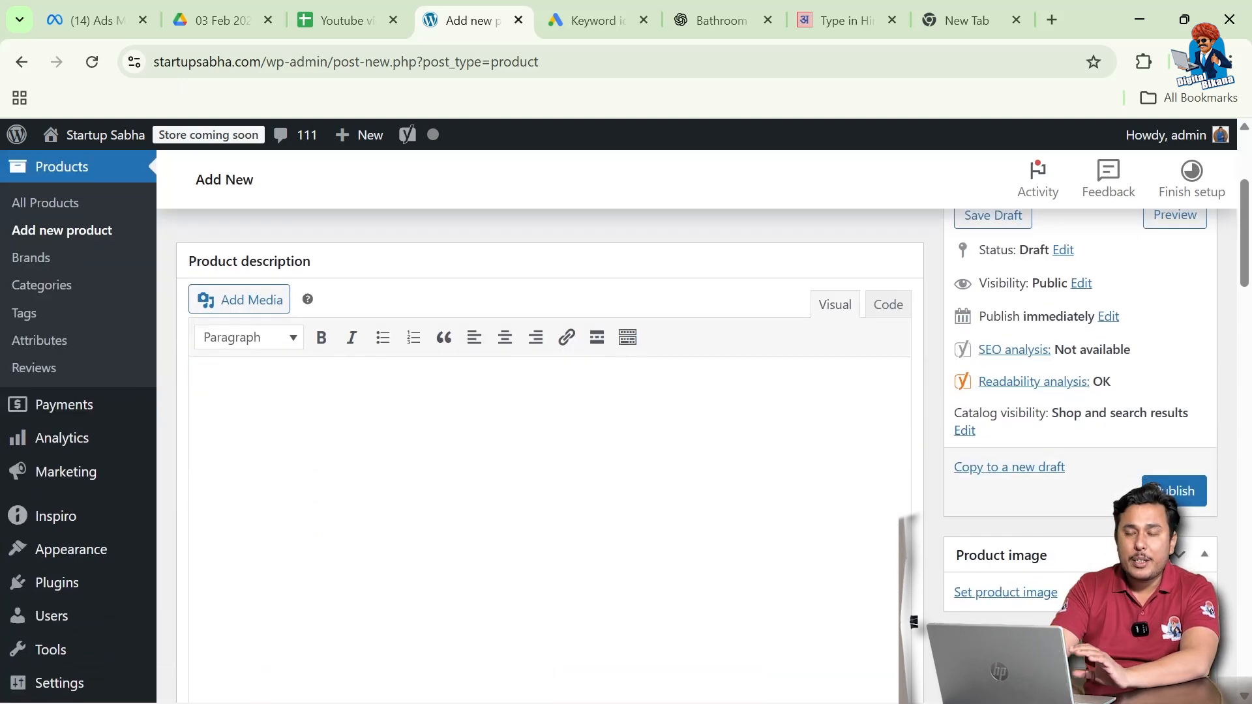
scroll(980, 439, down, 2)
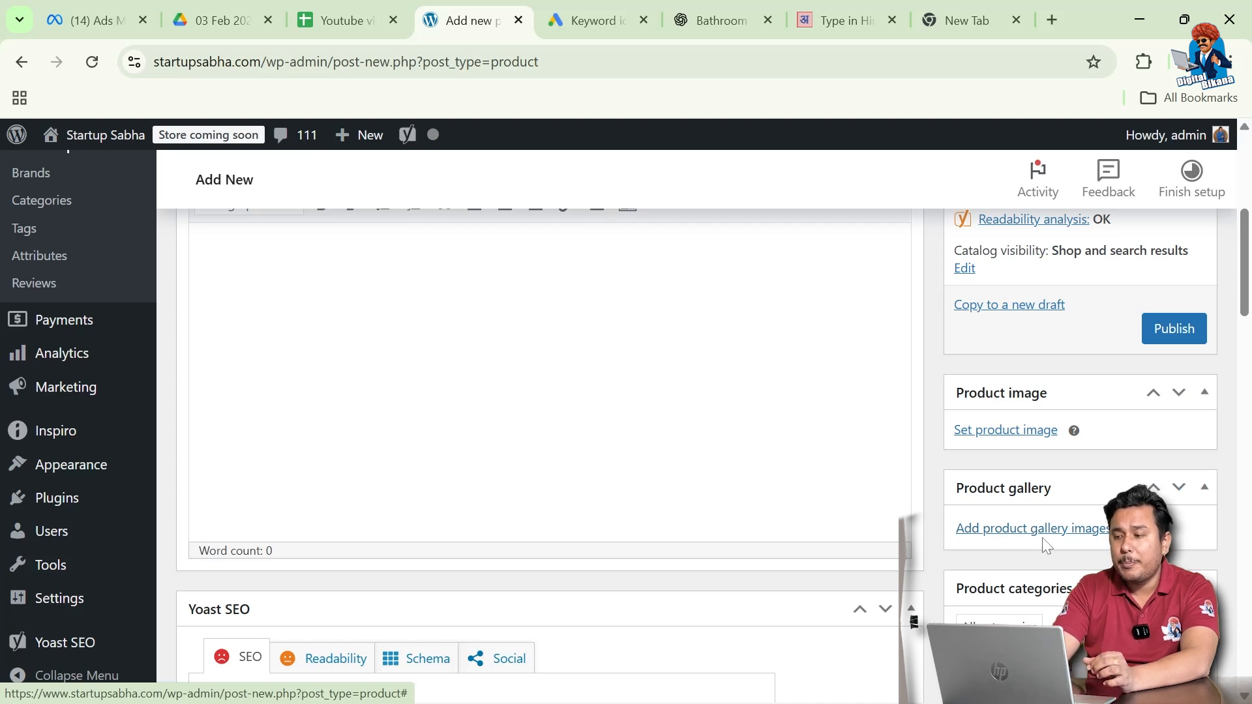
- Scroll past the Yoast SEO box down to the Product data panel
scroll(831, 572, down, 1)
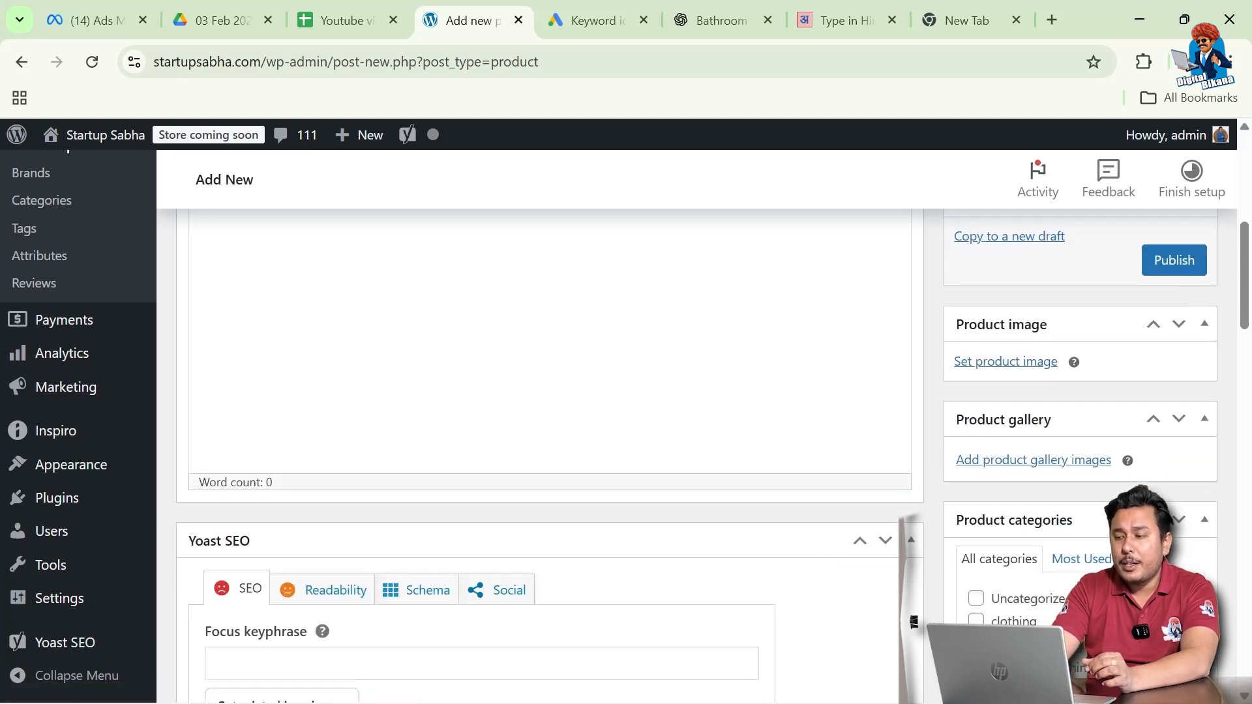
scroll(823, 570, down, 5)
scroll(823, 571, down, 2)
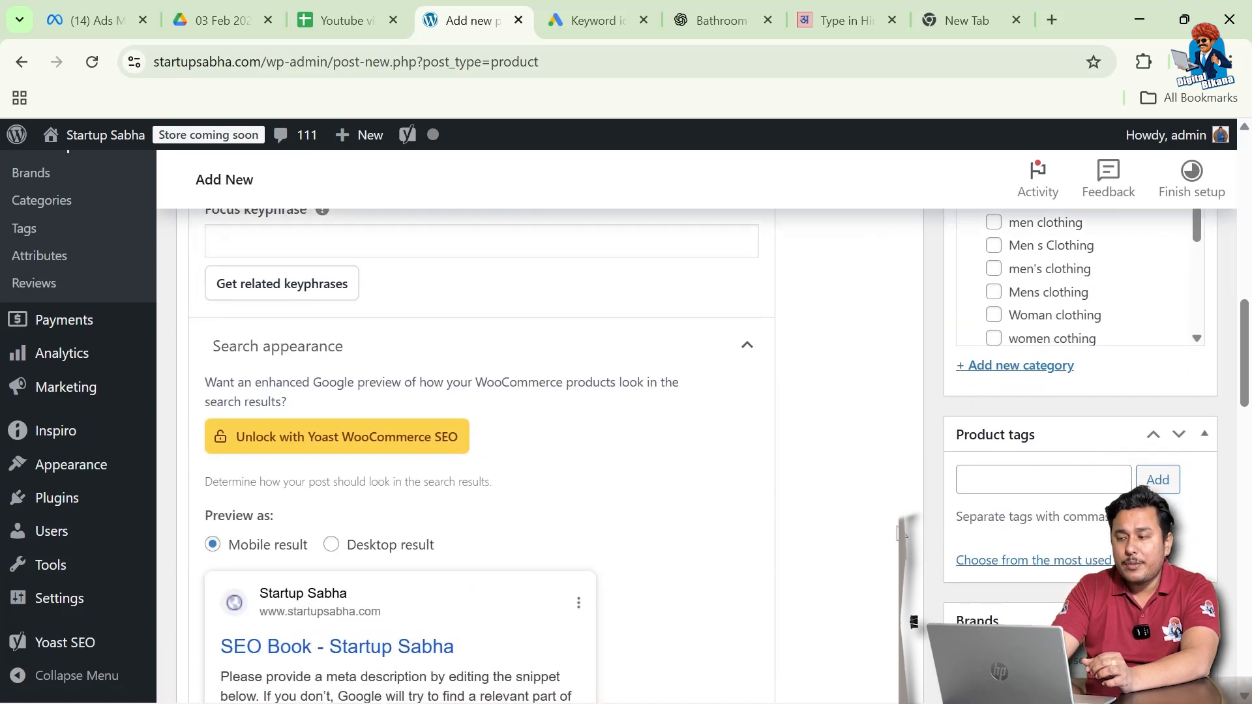
scroll(899, 534, down, 1)
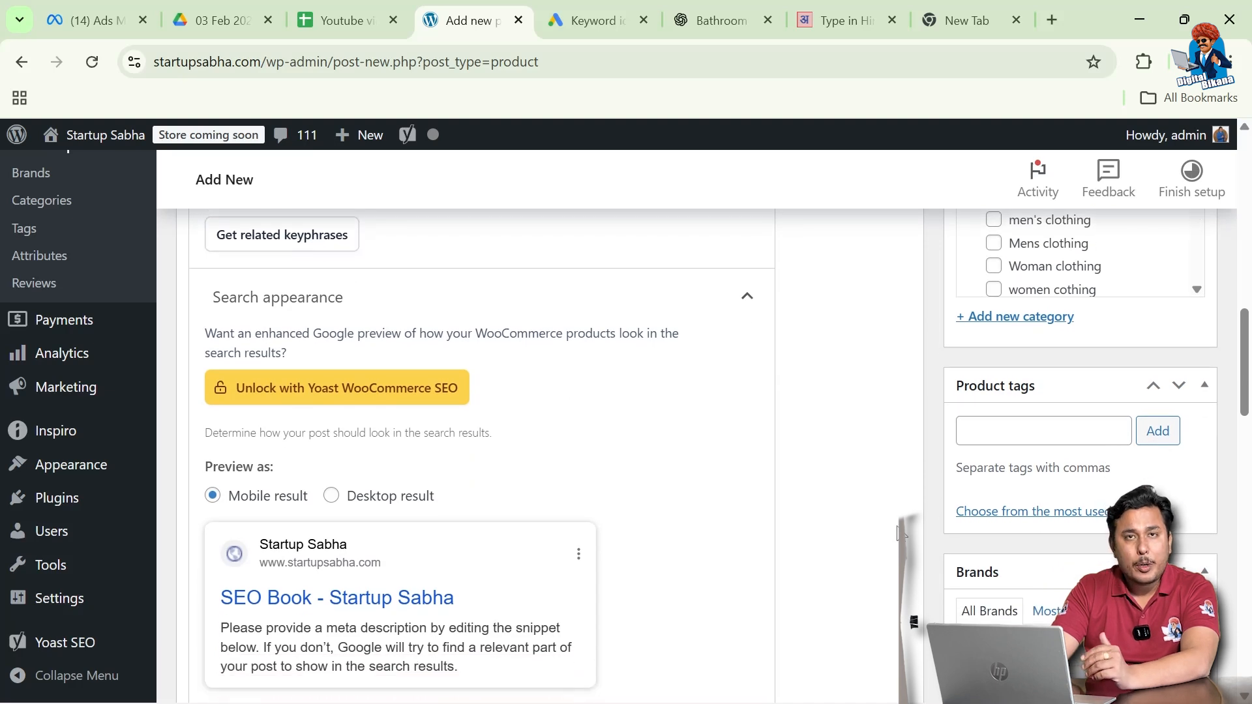
scroll(899, 533, down, 2)
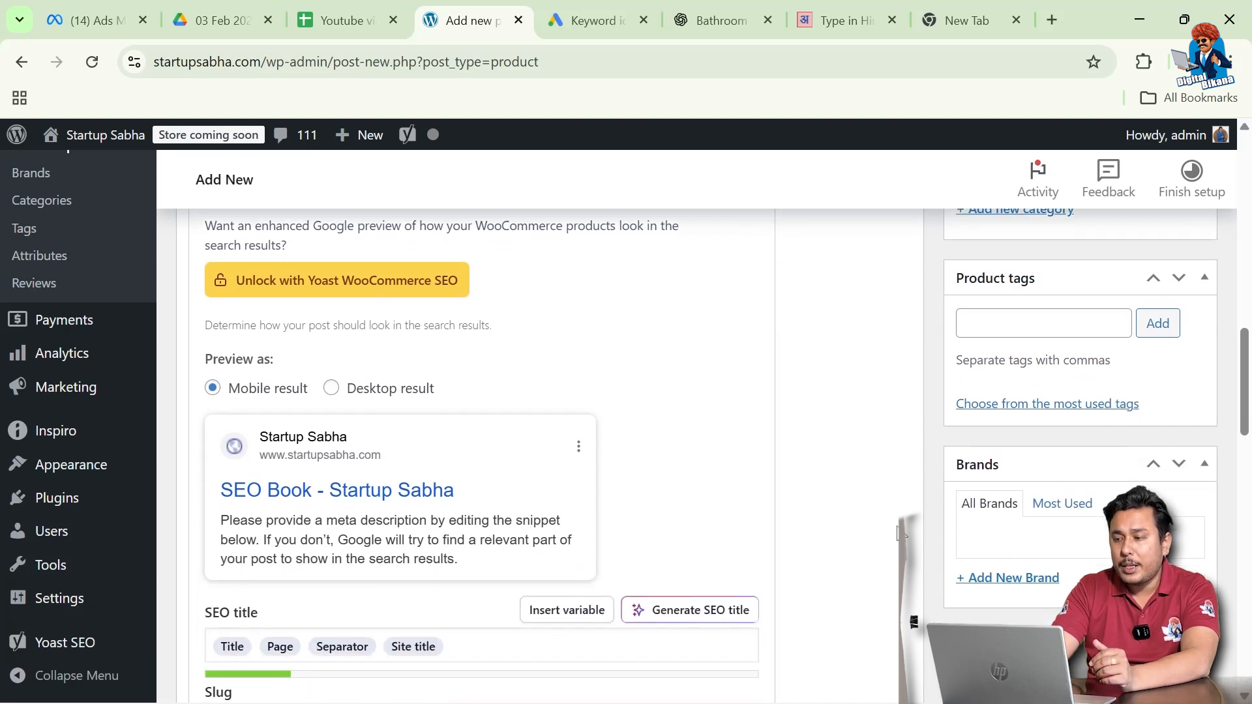
scroll(899, 534, down, 5)
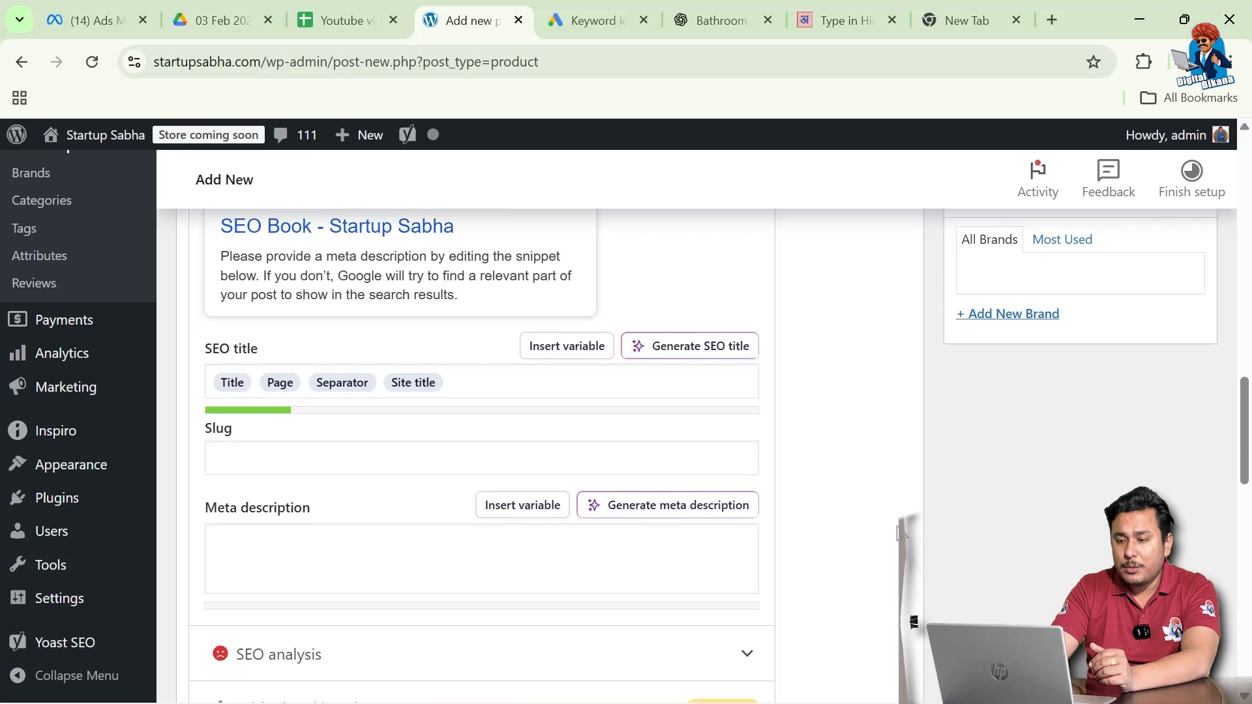
scroll(900, 533, down, 10)
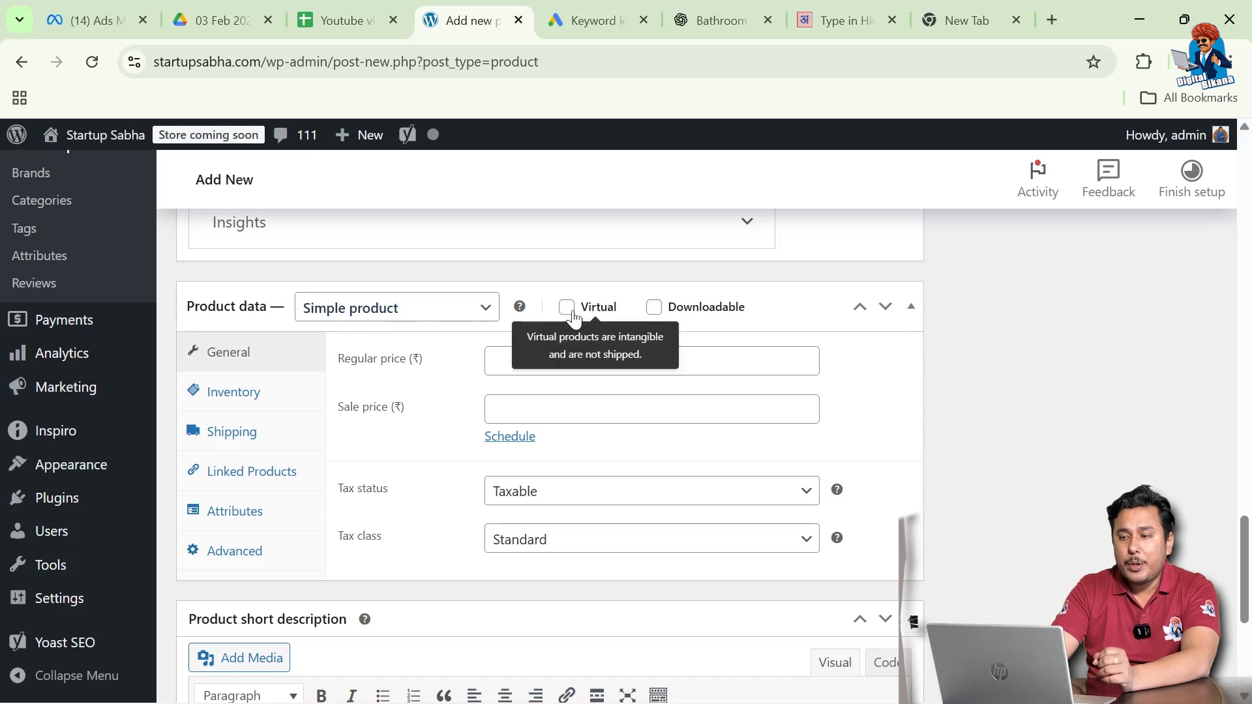
- Mark SEO Book as Downloadable with regular price 500 and sale price 400
mouse_move(678, 315)
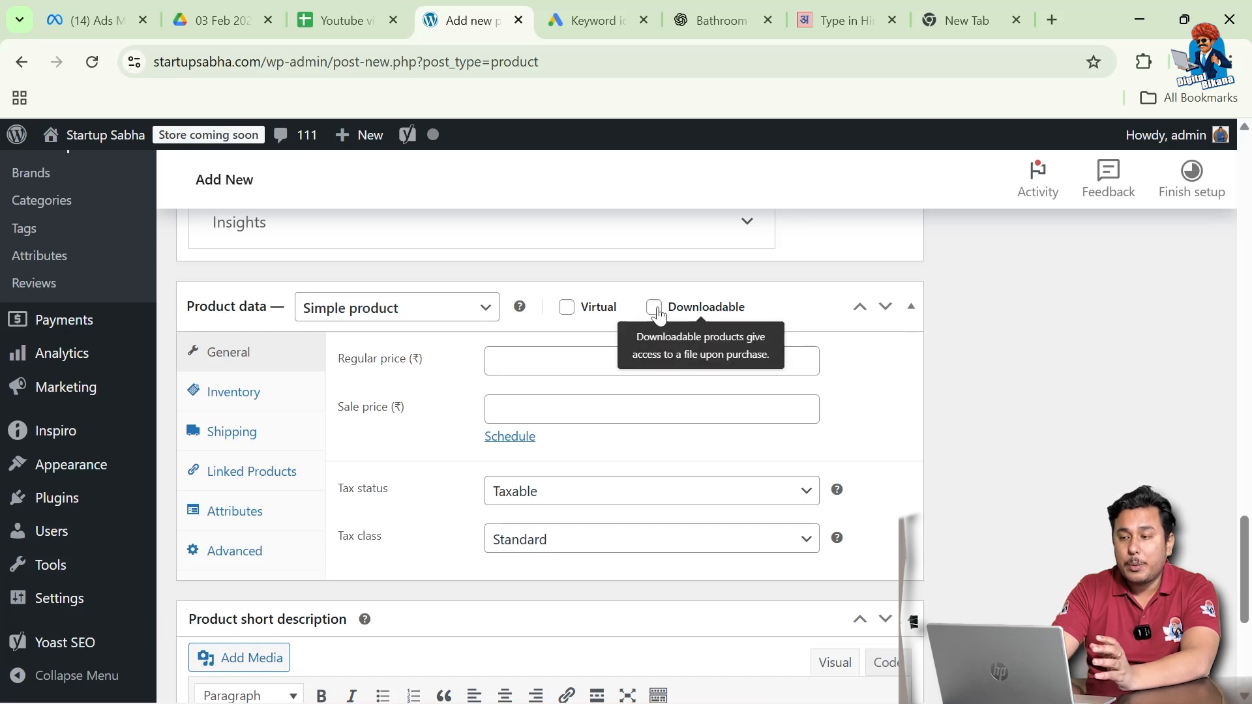
click(654, 308)
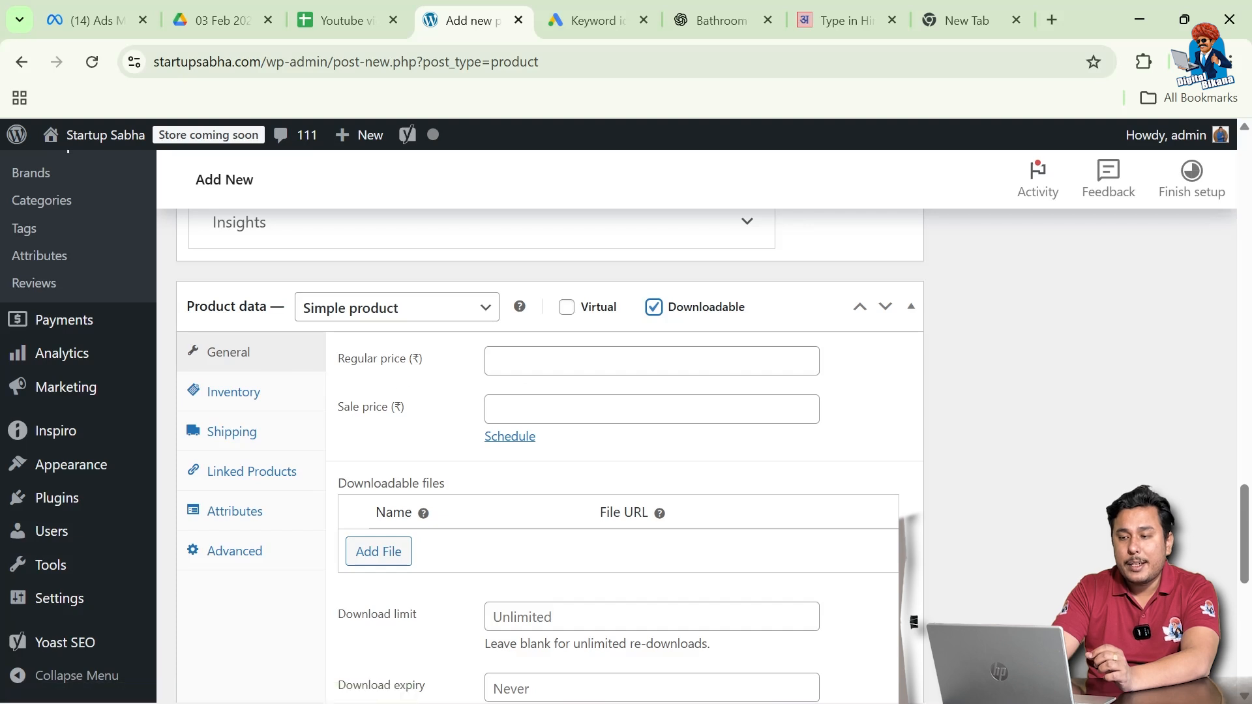
click(652, 361)
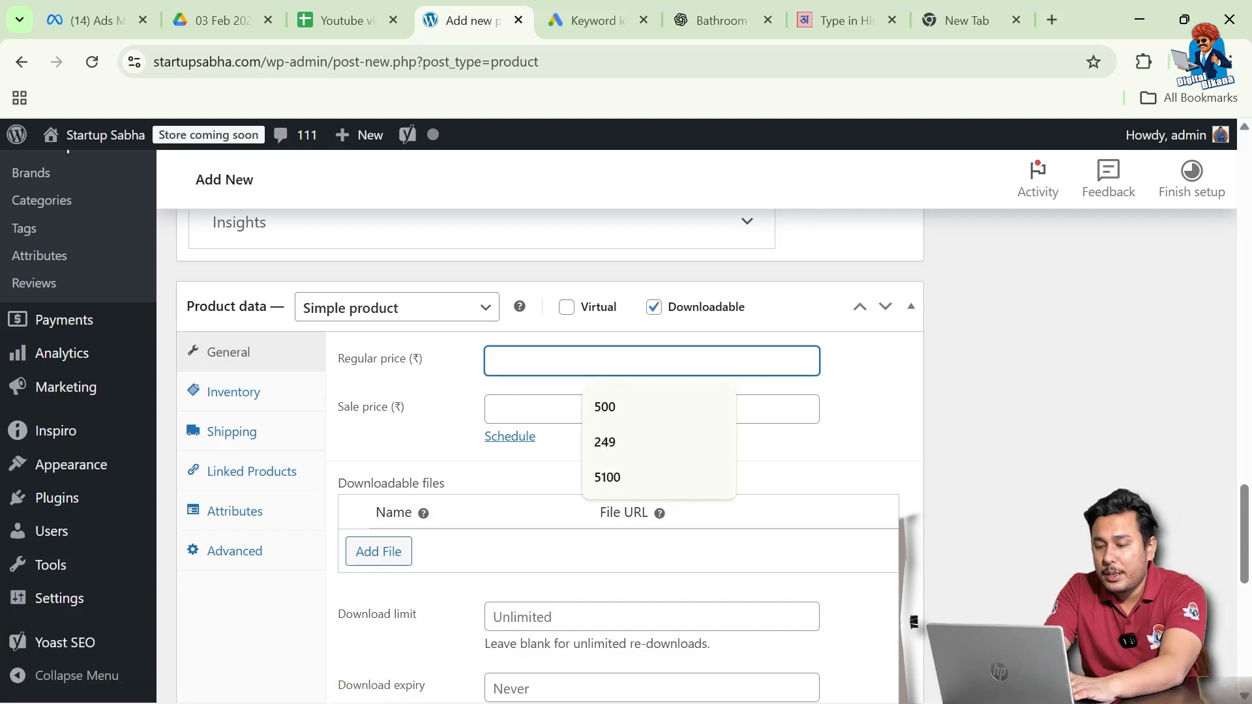
text(500)
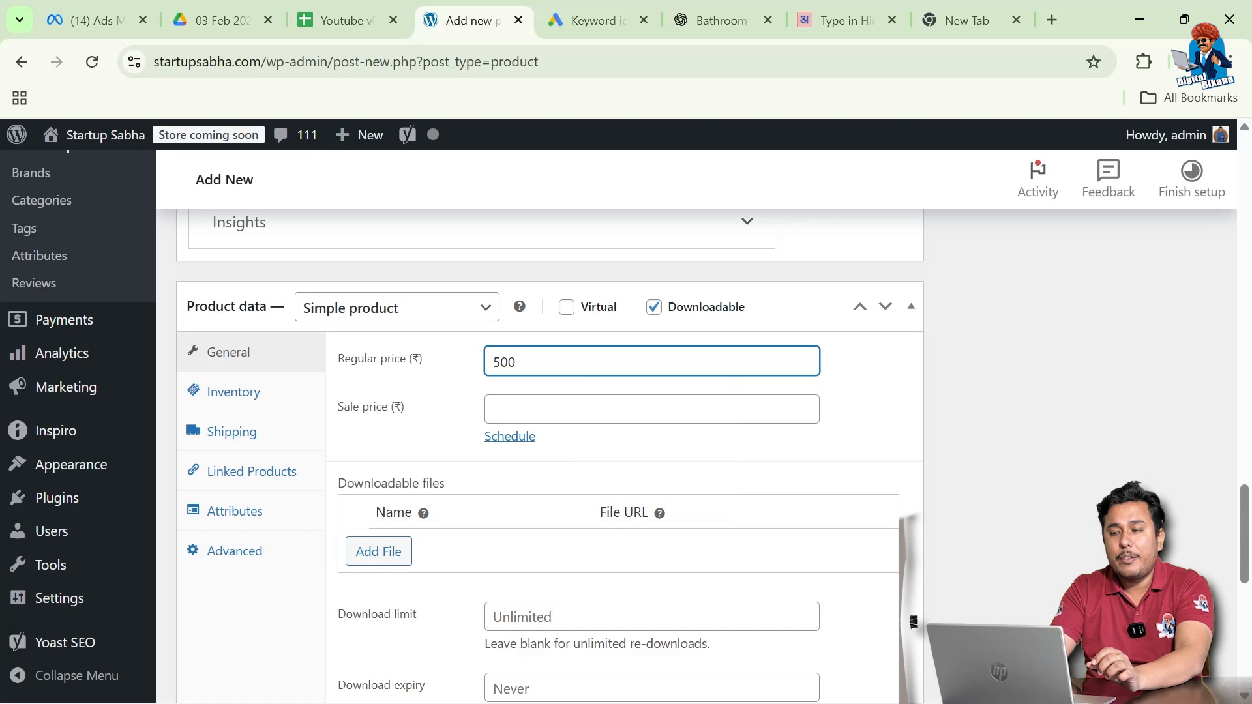
click(652, 409)
text(400)
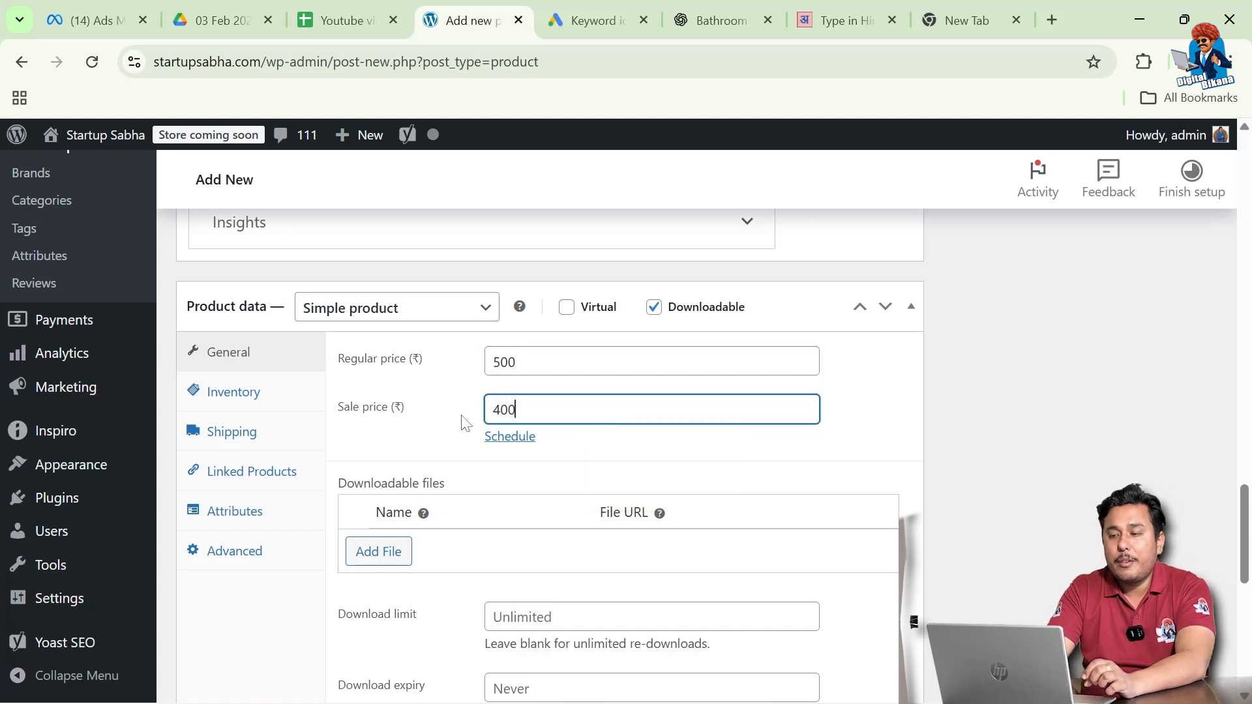
click(450, 435)
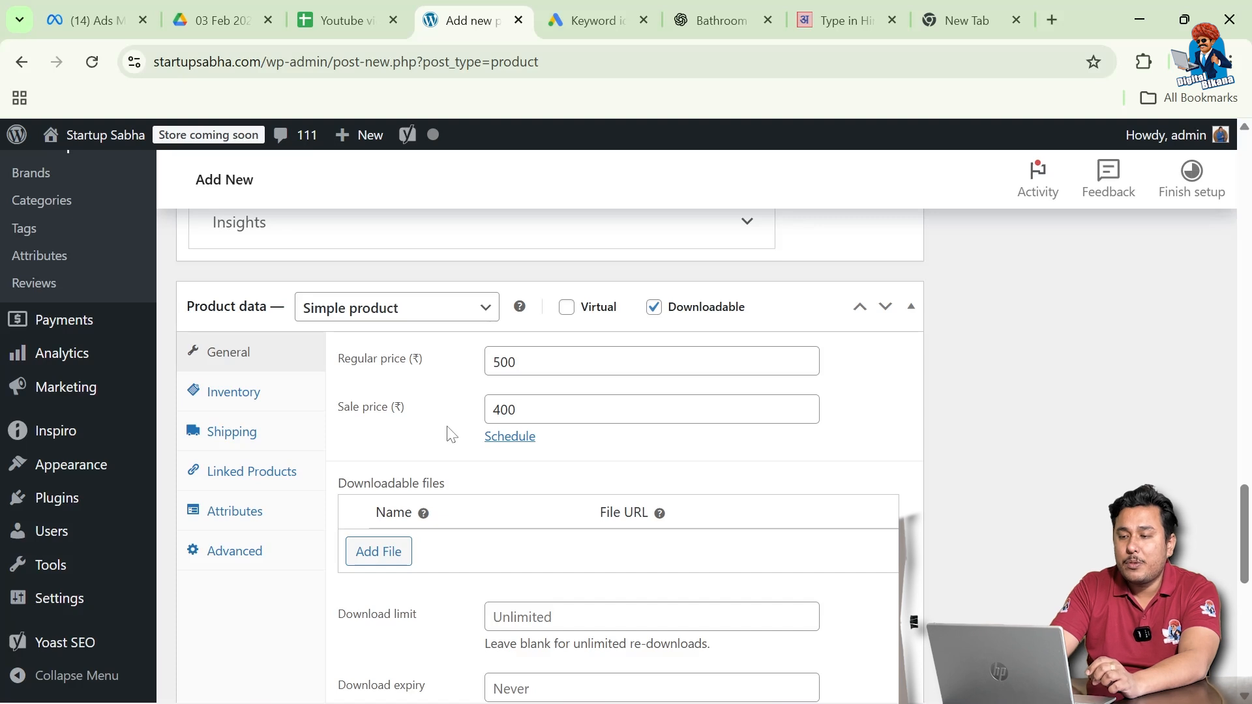
scroll(450, 435, down, 1)
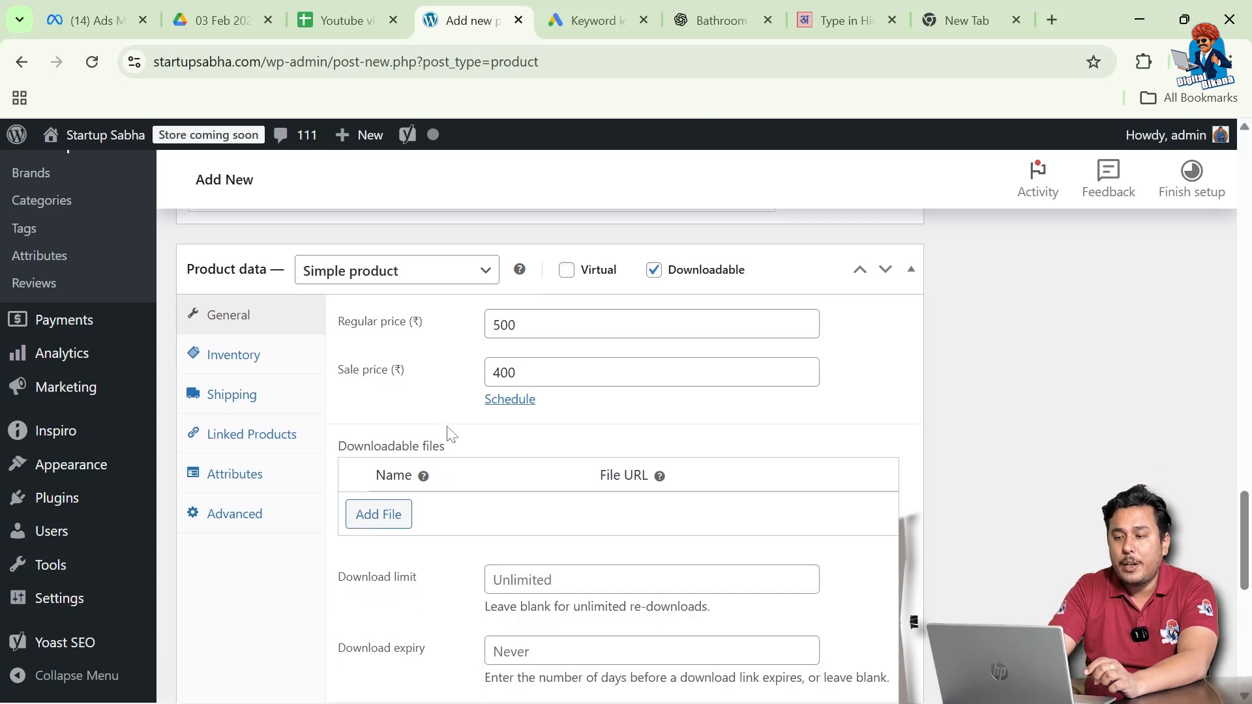
scroll(450, 435, down, 1)
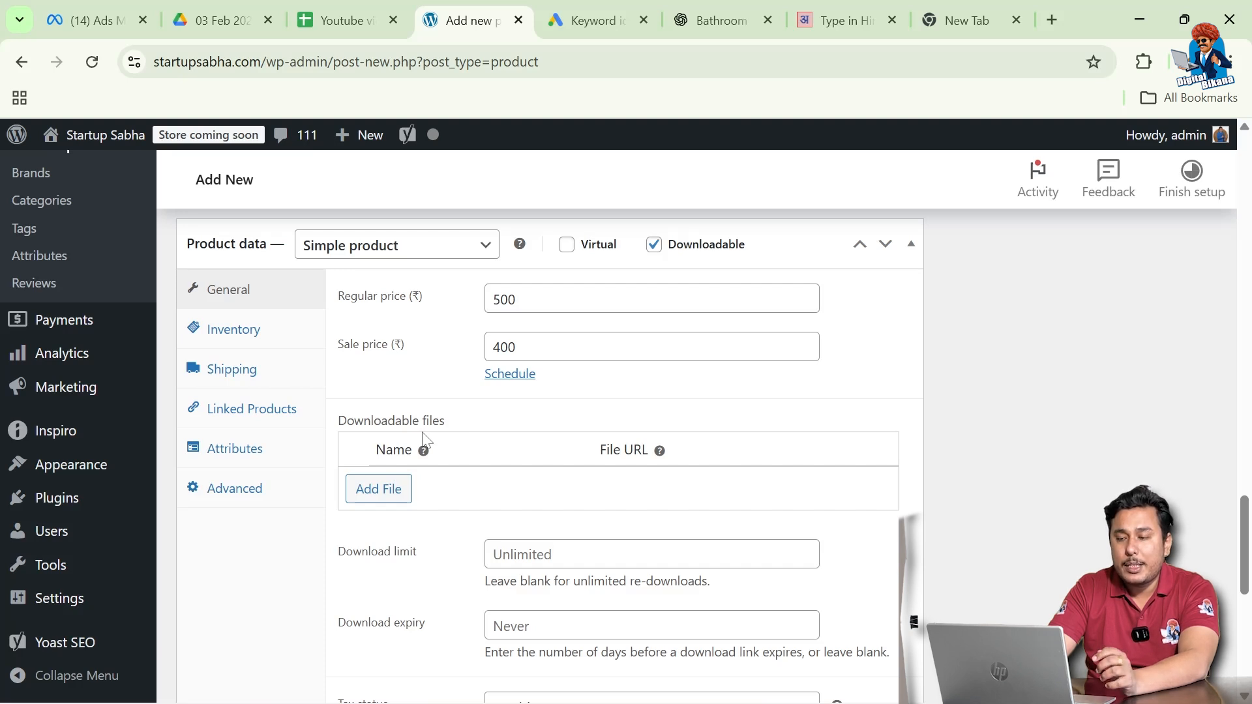
- Add a downloadable file row named 'Introduction to SEO' and start picking its file
click(378, 489)
click(475, 486)
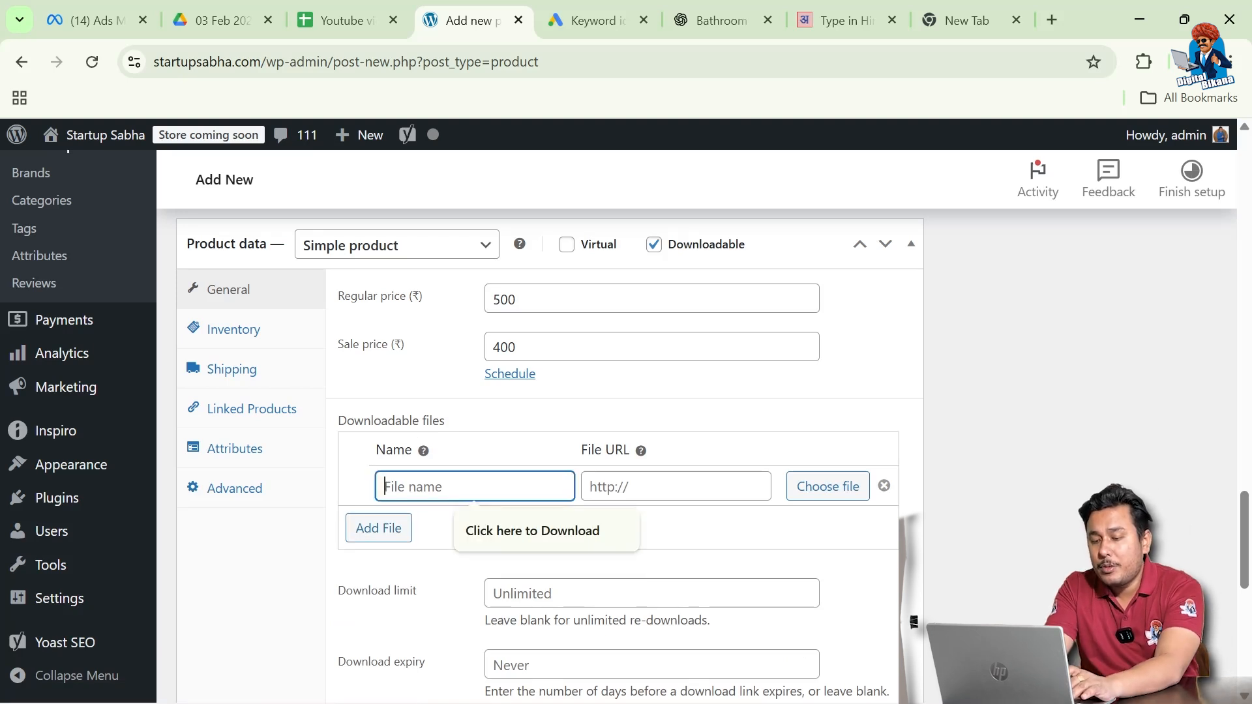
text(Introduction to SEO)
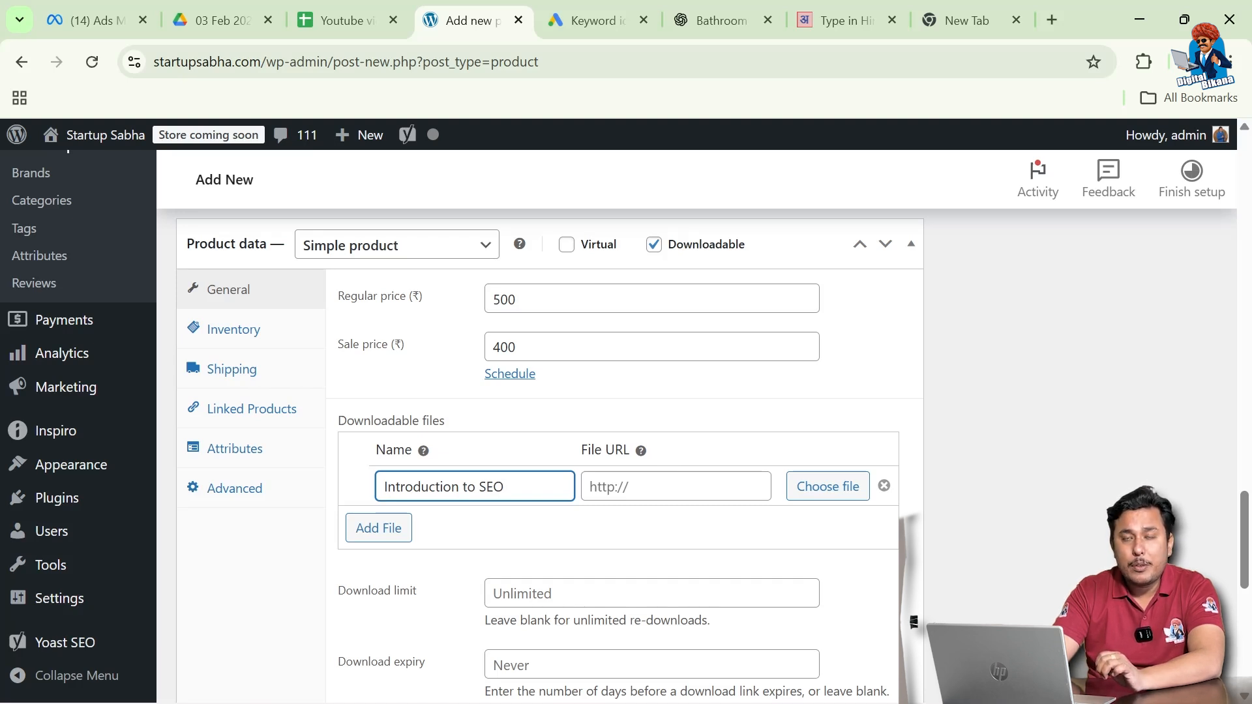
click(815, 495)
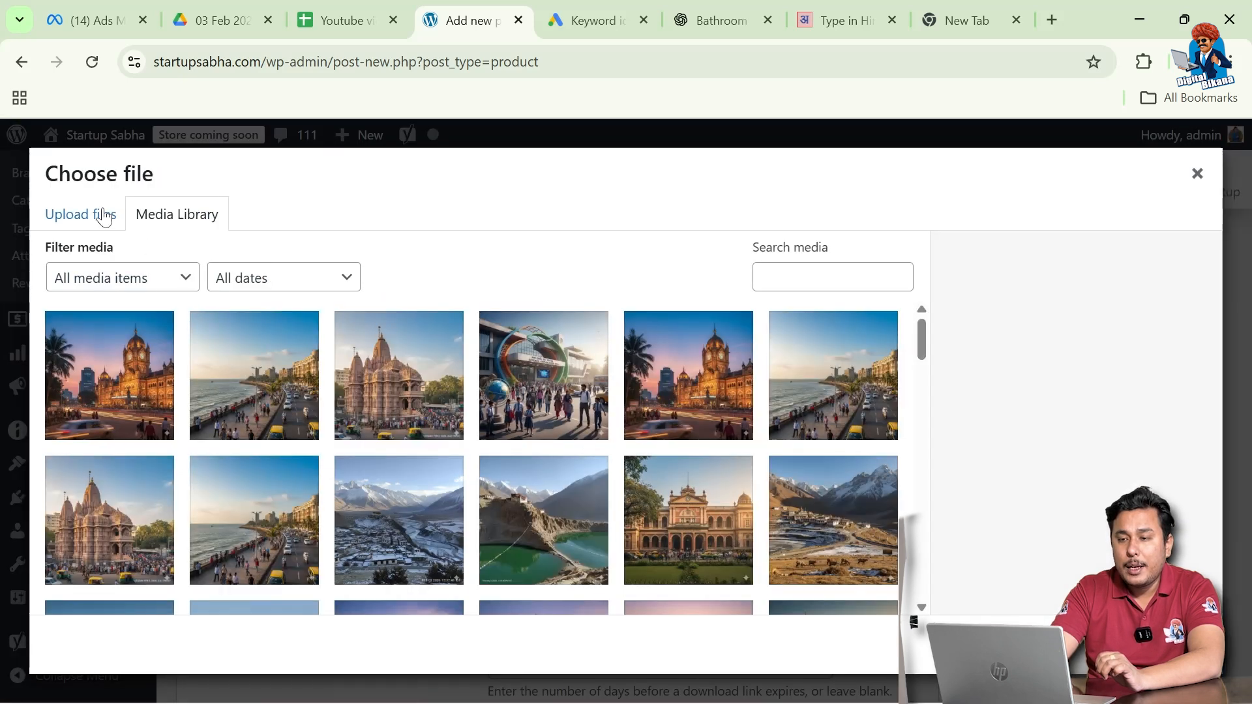
- Upload introduction-to-seo-ebook.pdf from Downloads and insert it as the download's file URL
click(103, 217)
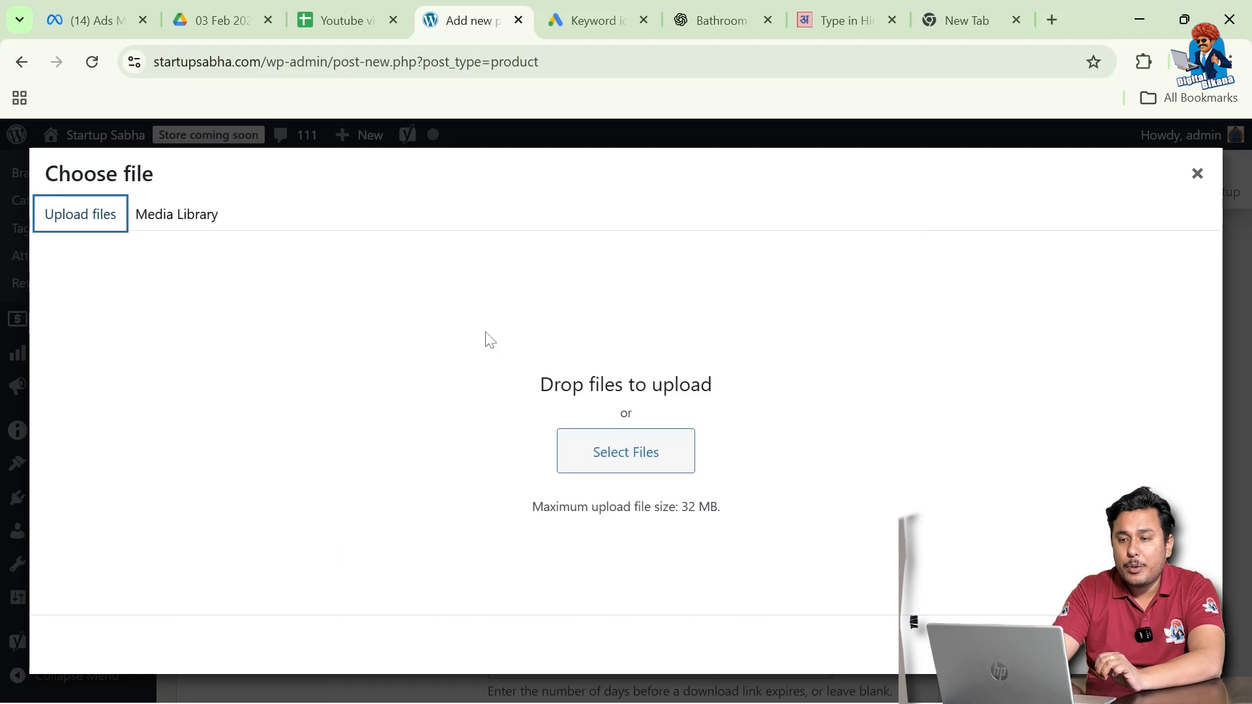
click(637, 460)
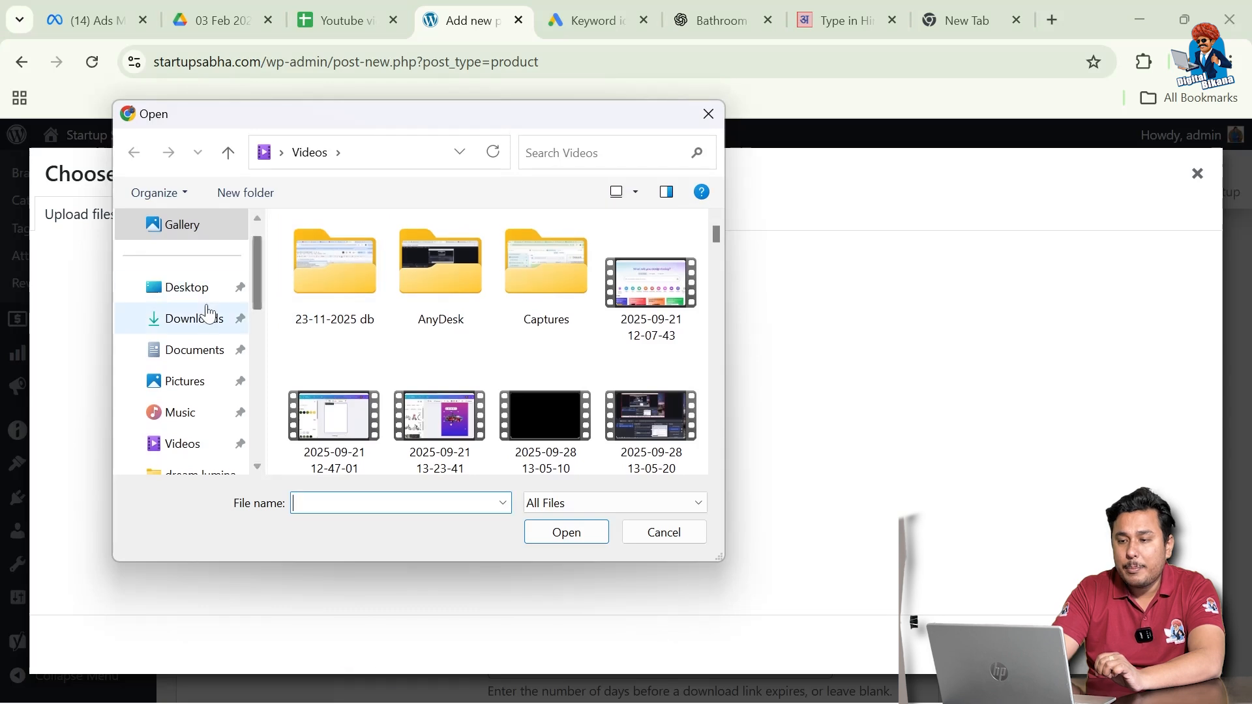
click(208, 317)
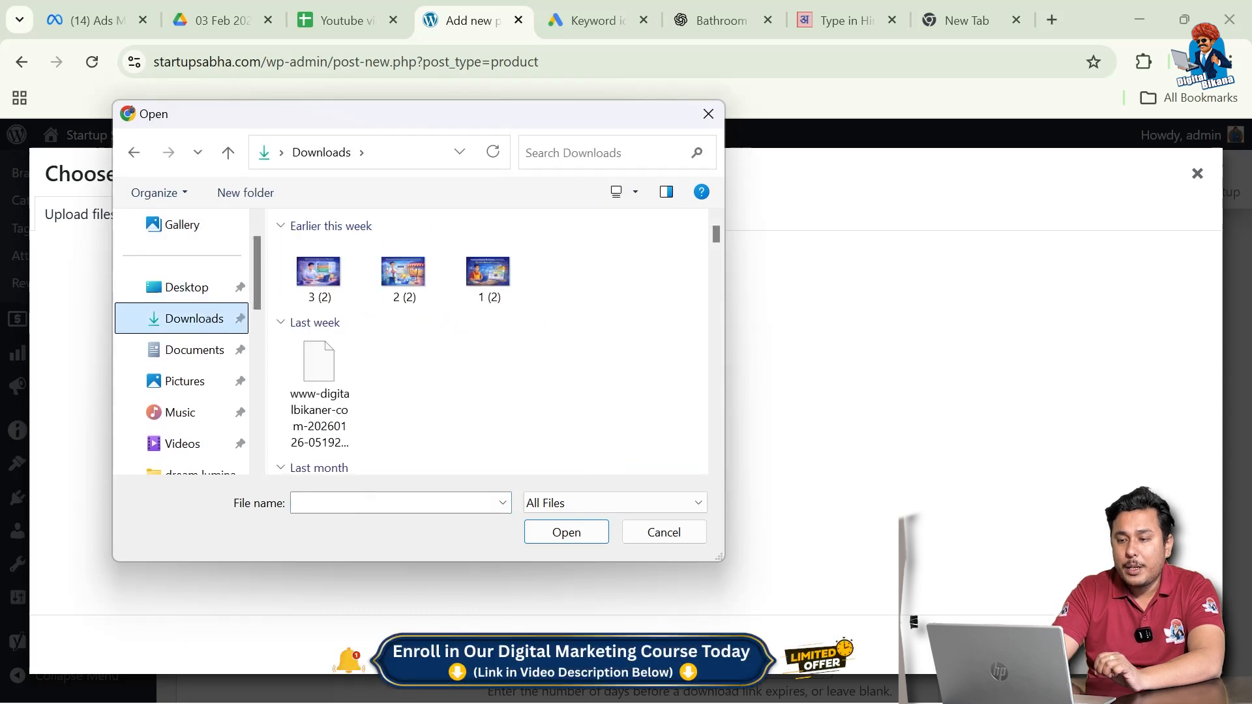
text(intr)
key(Down)
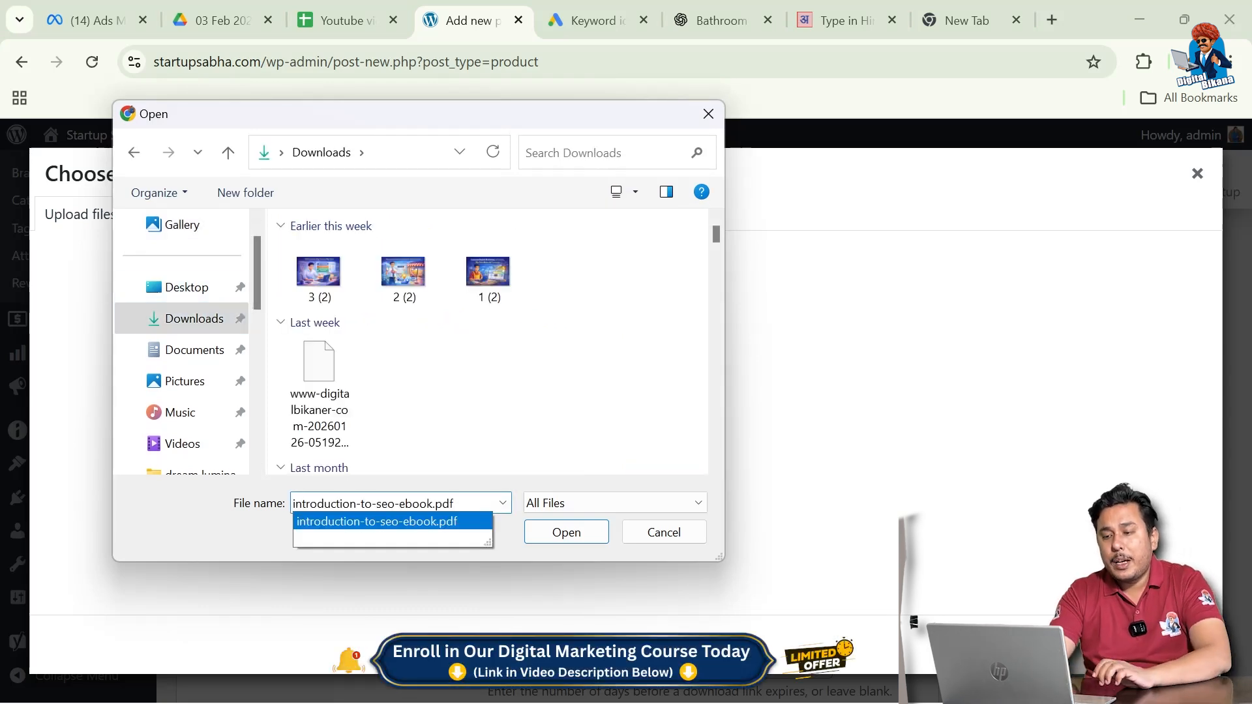
key(Return)
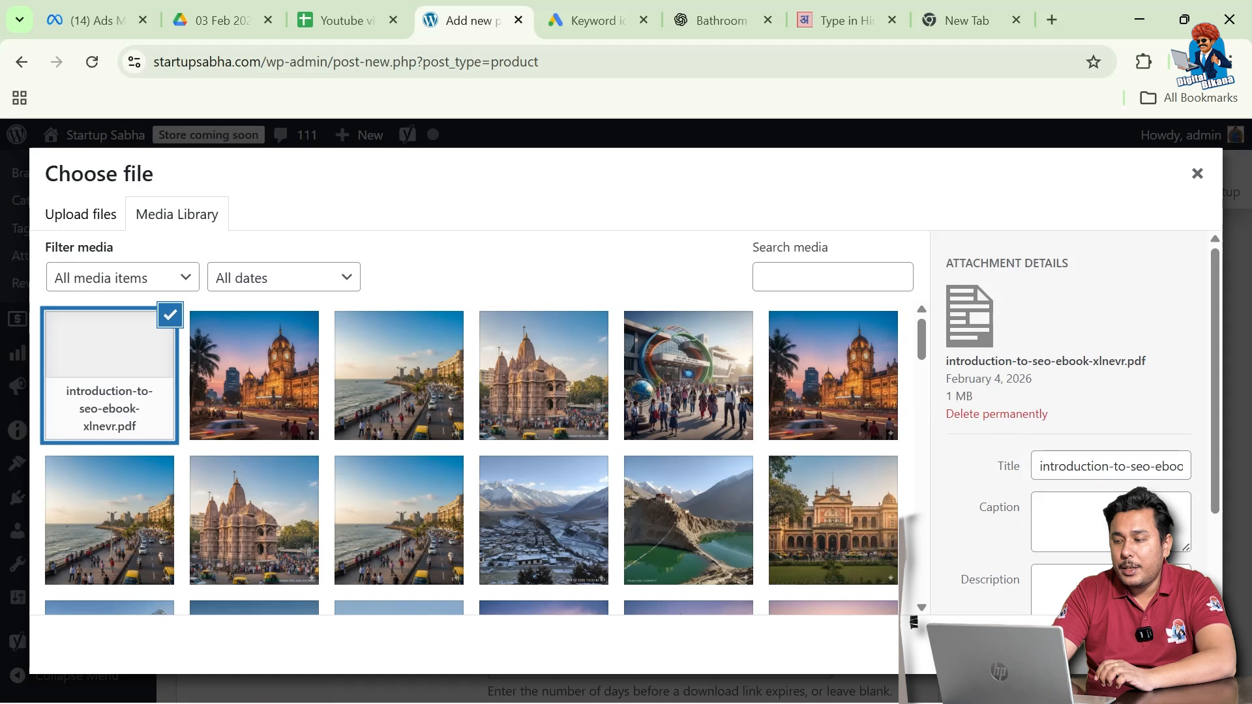
click(1157, 644)
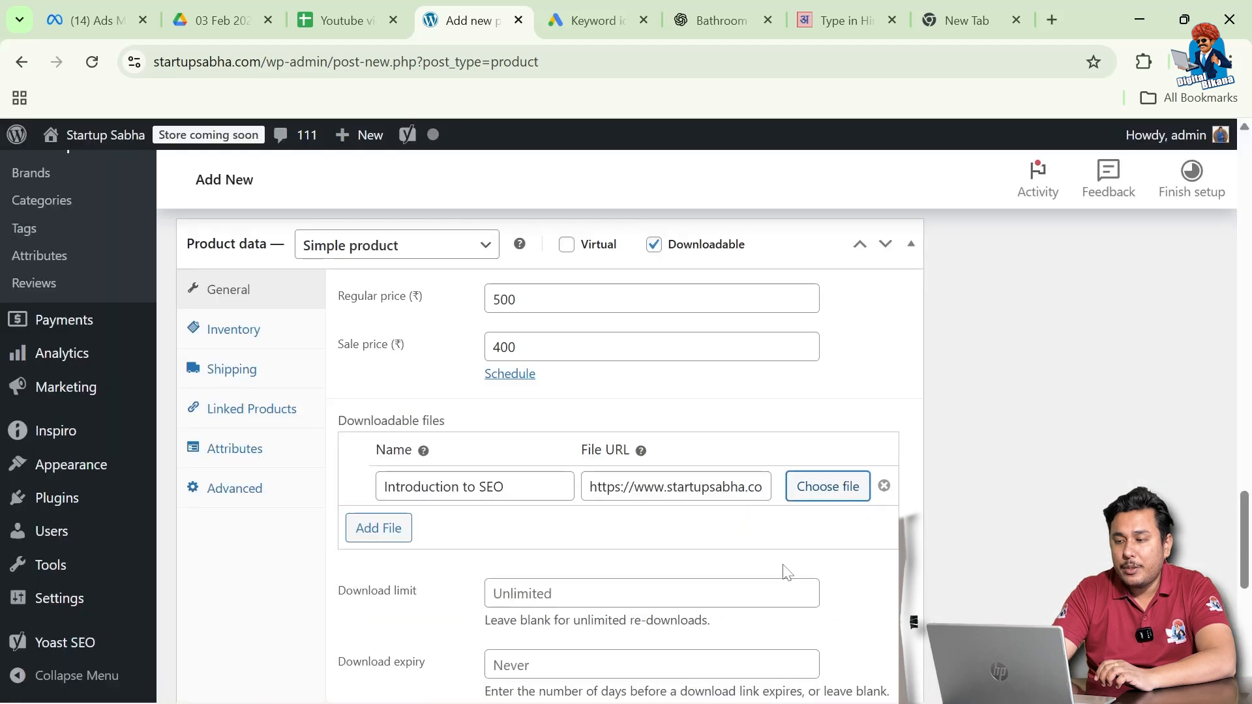
scroll(778, 565, down, 1)
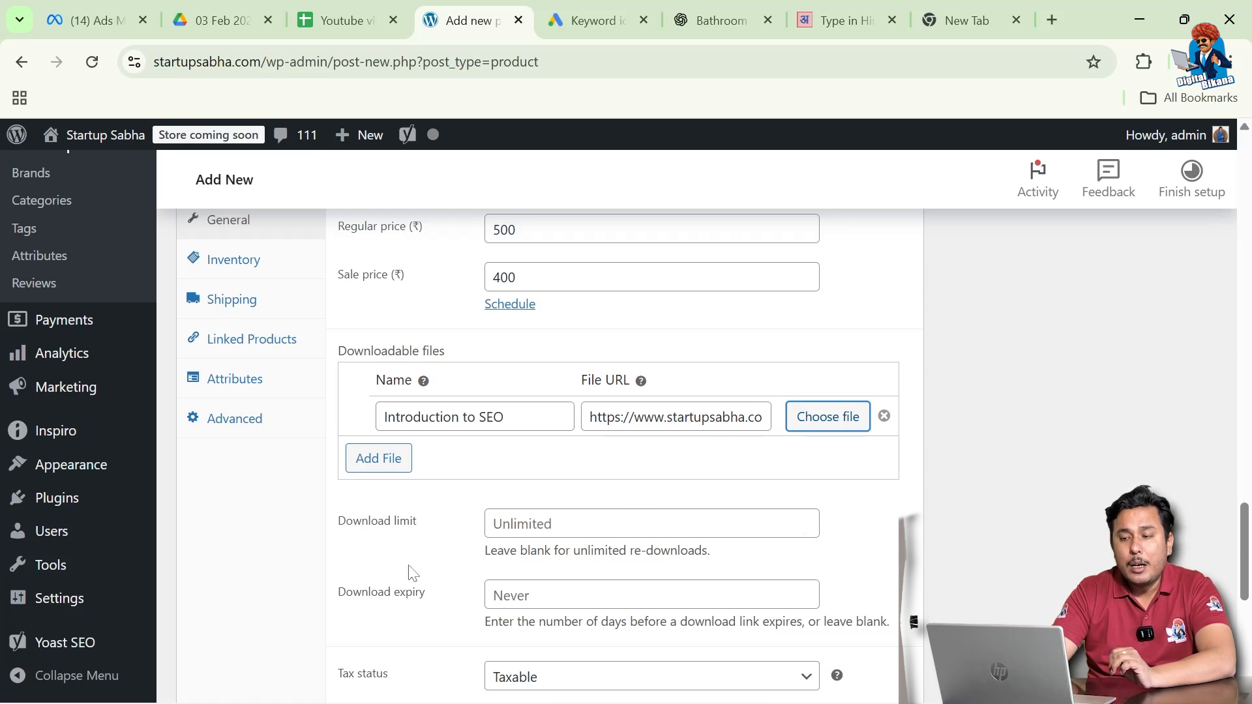
scroll(413, 573, down, 1)
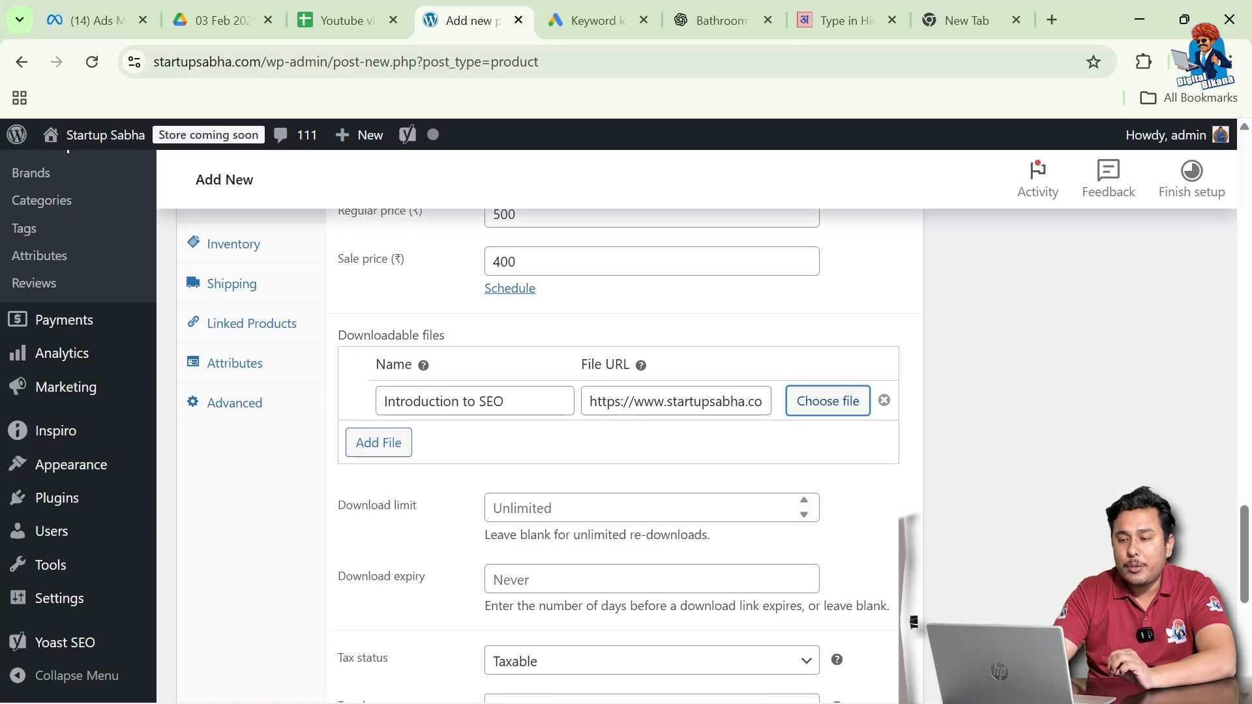
- Set the download limit to 2 and the download expiry to 365 days
click(626, 508)
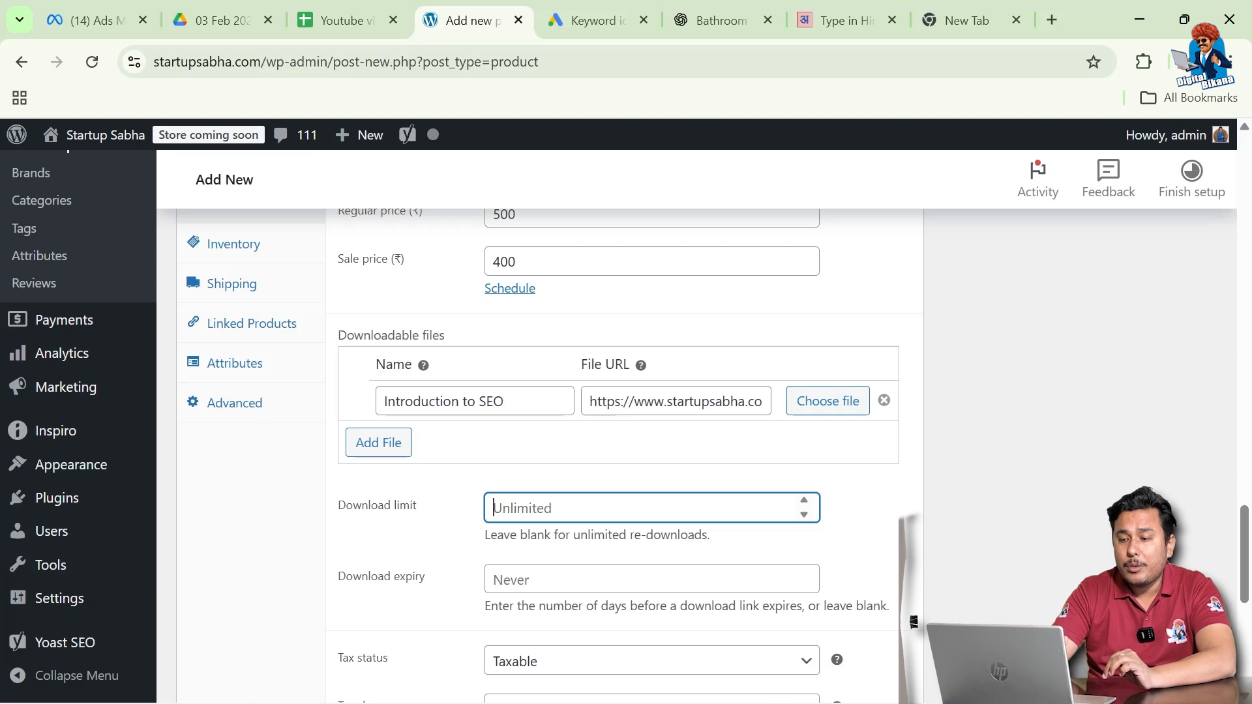
text(2)
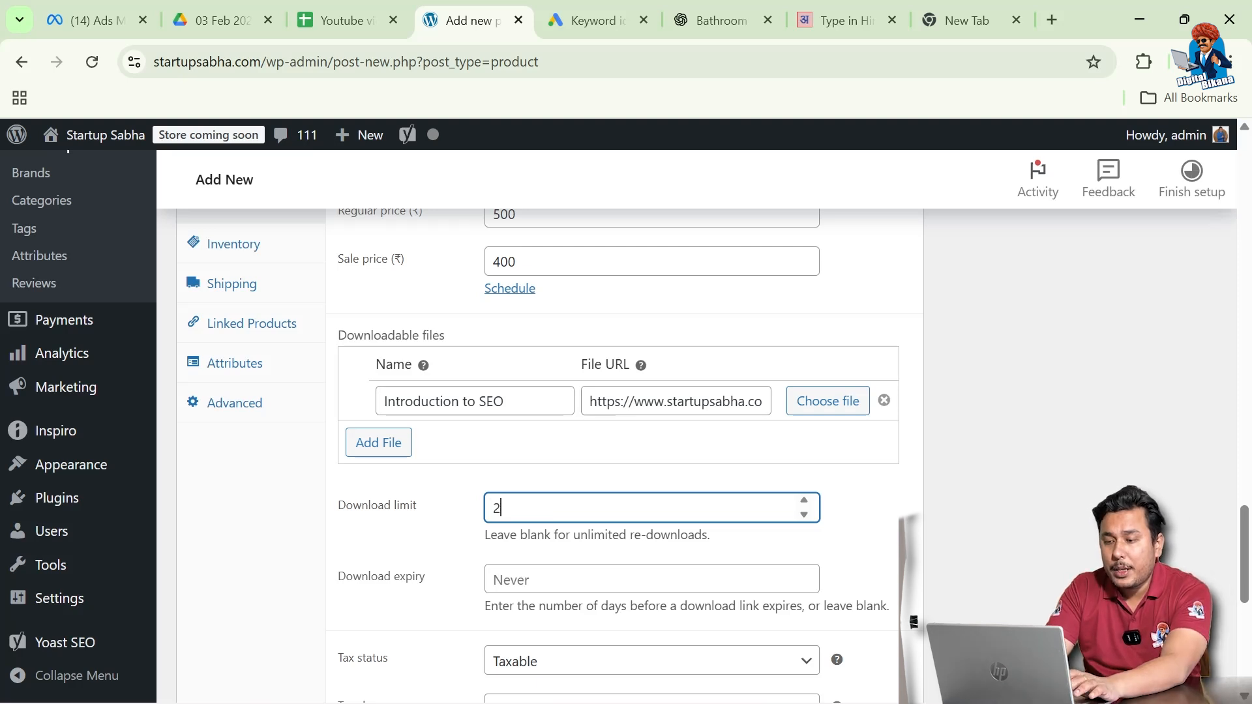
click(466, 559)
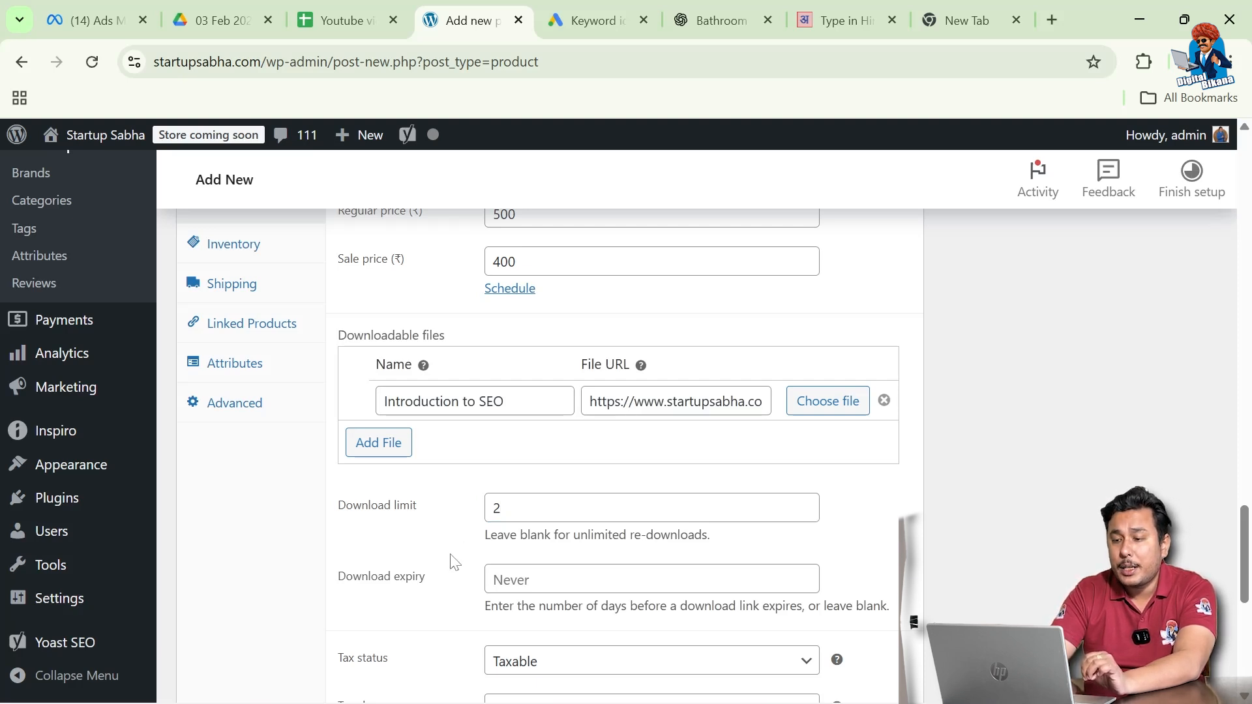
scroll(455, 562, down, 1)
double_click(501, 462)
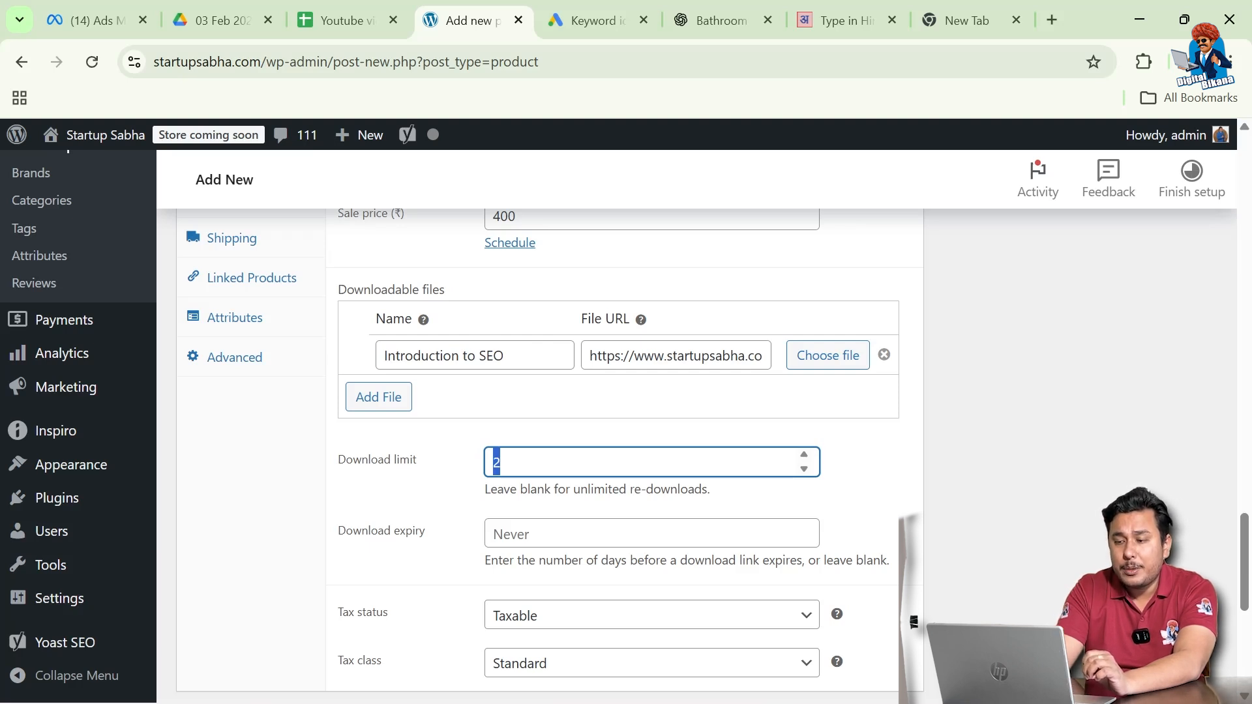
scroll(475, 544, down, 1)
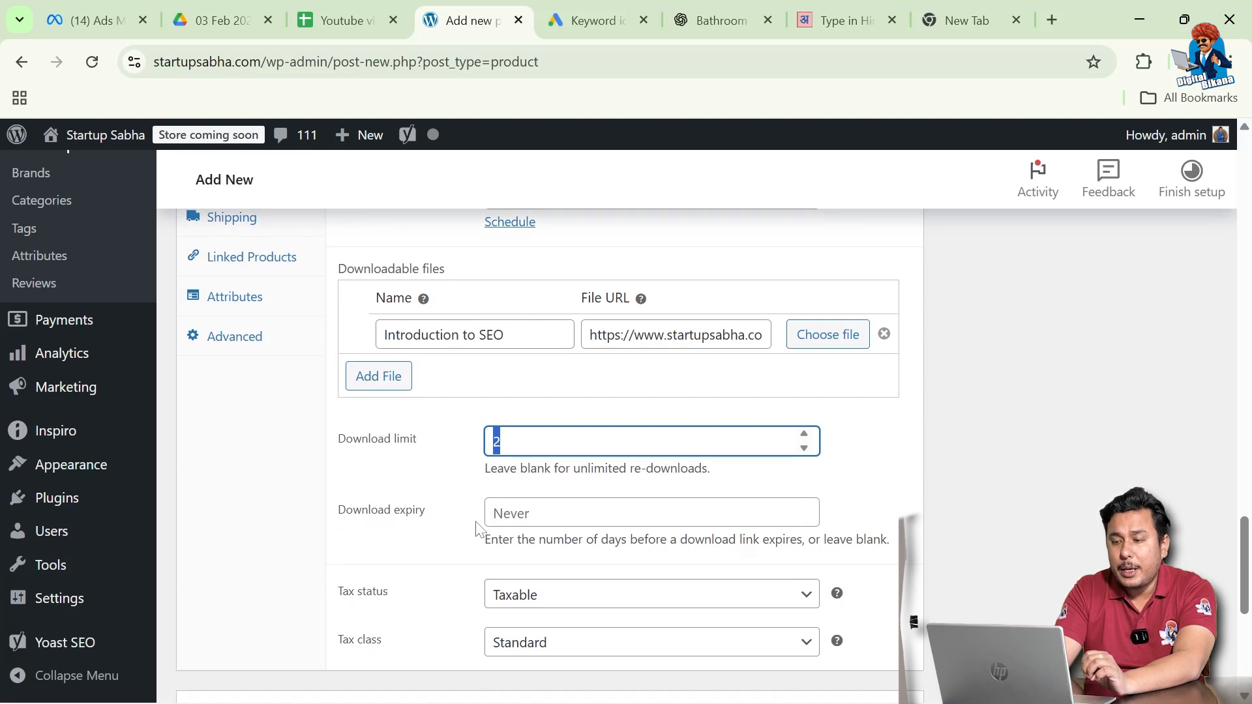
key(Tab)
text(3)
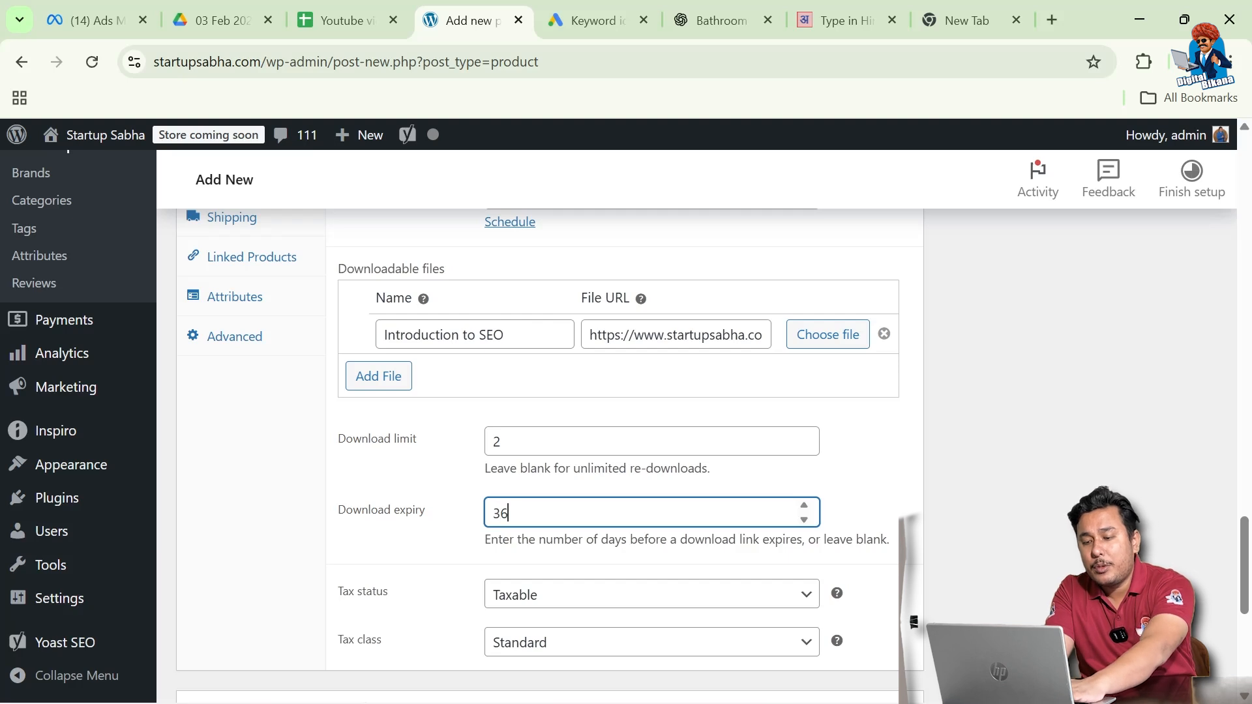
click(450, 551)
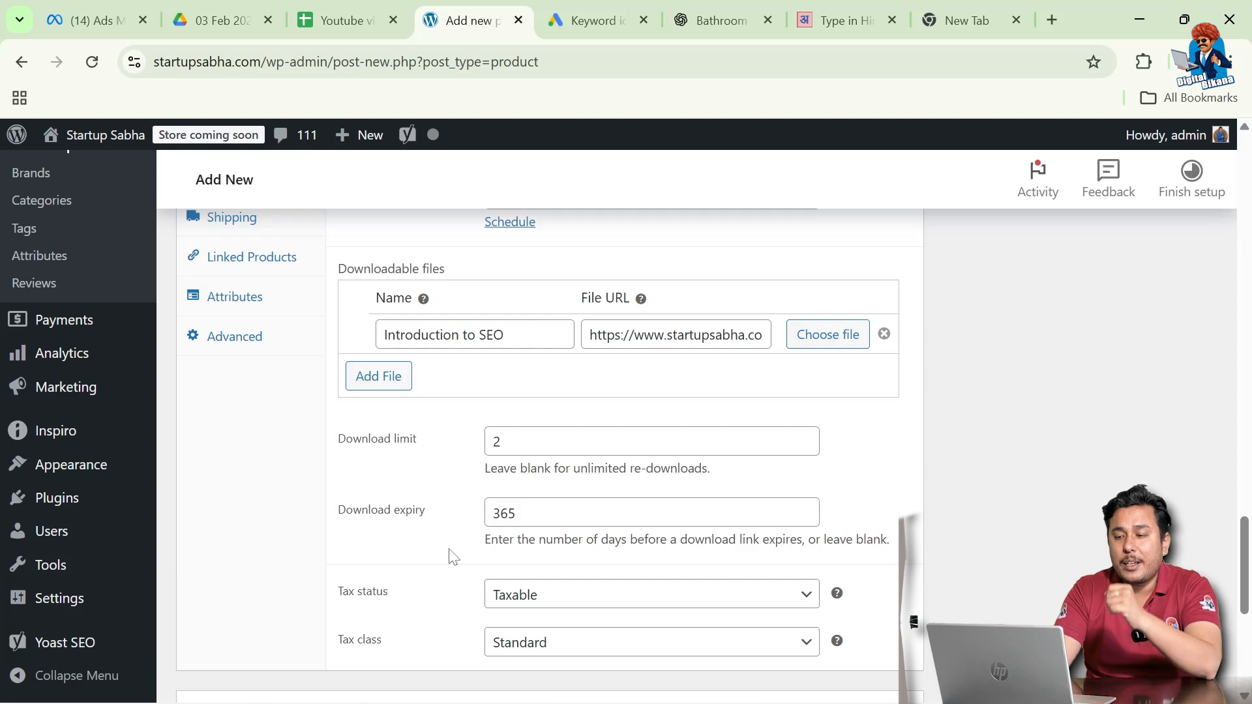
scroll(453, 557, down, 1)
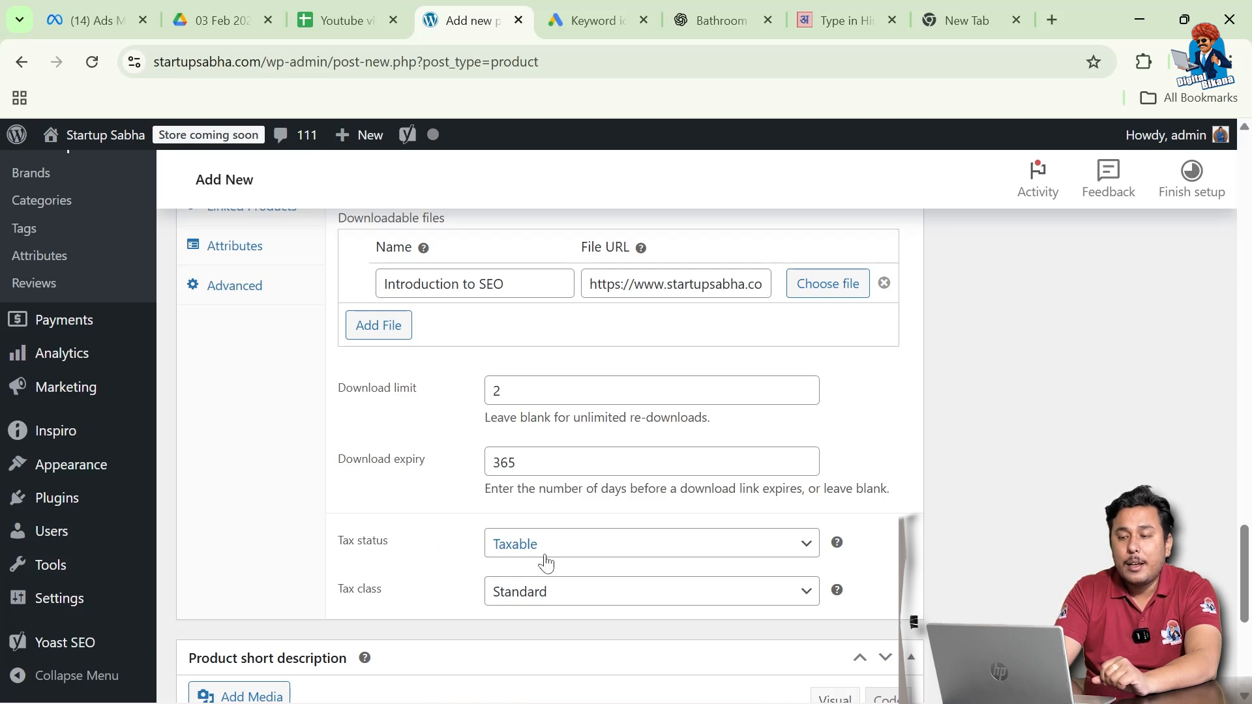
click(547, 545)
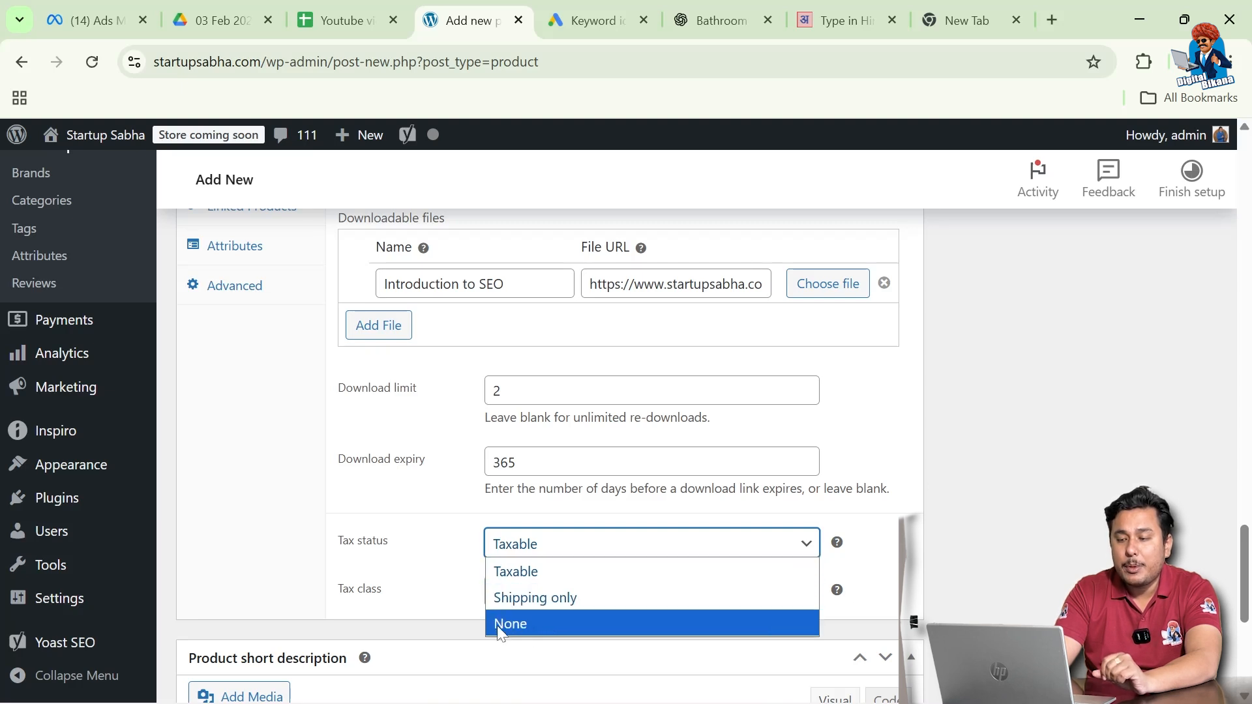
click(471, 585)
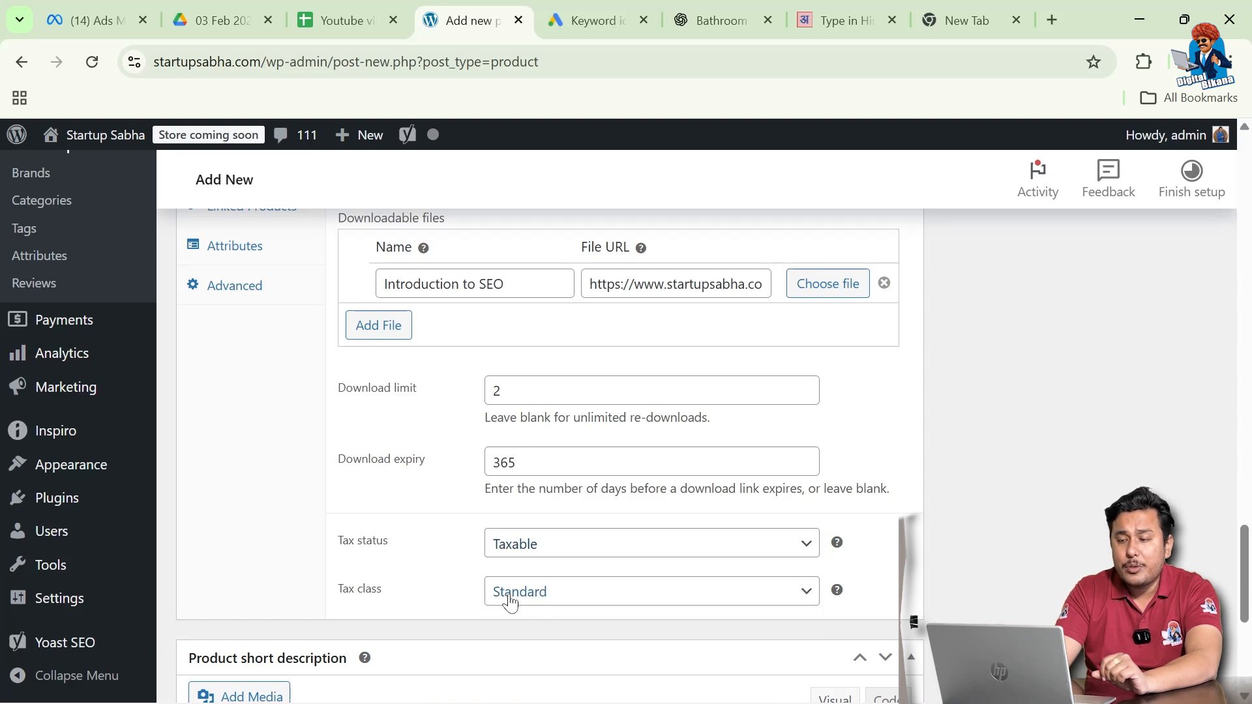
click(542, 598)
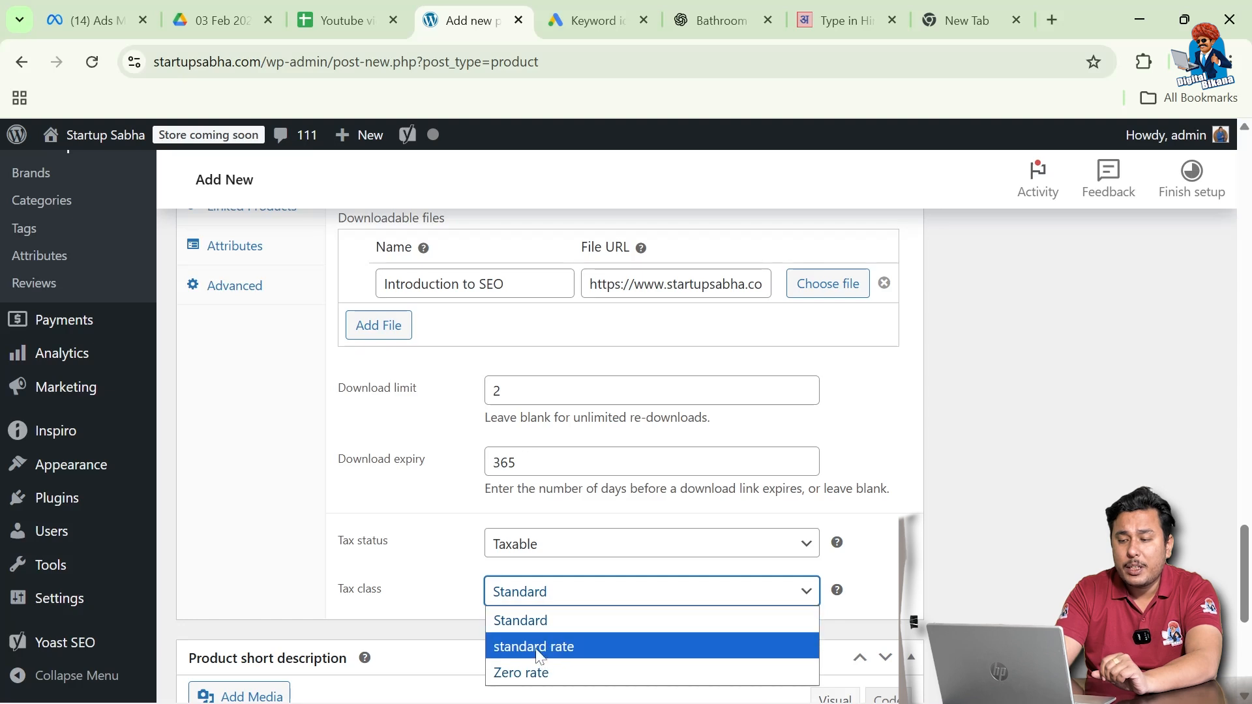
click(435, 596)
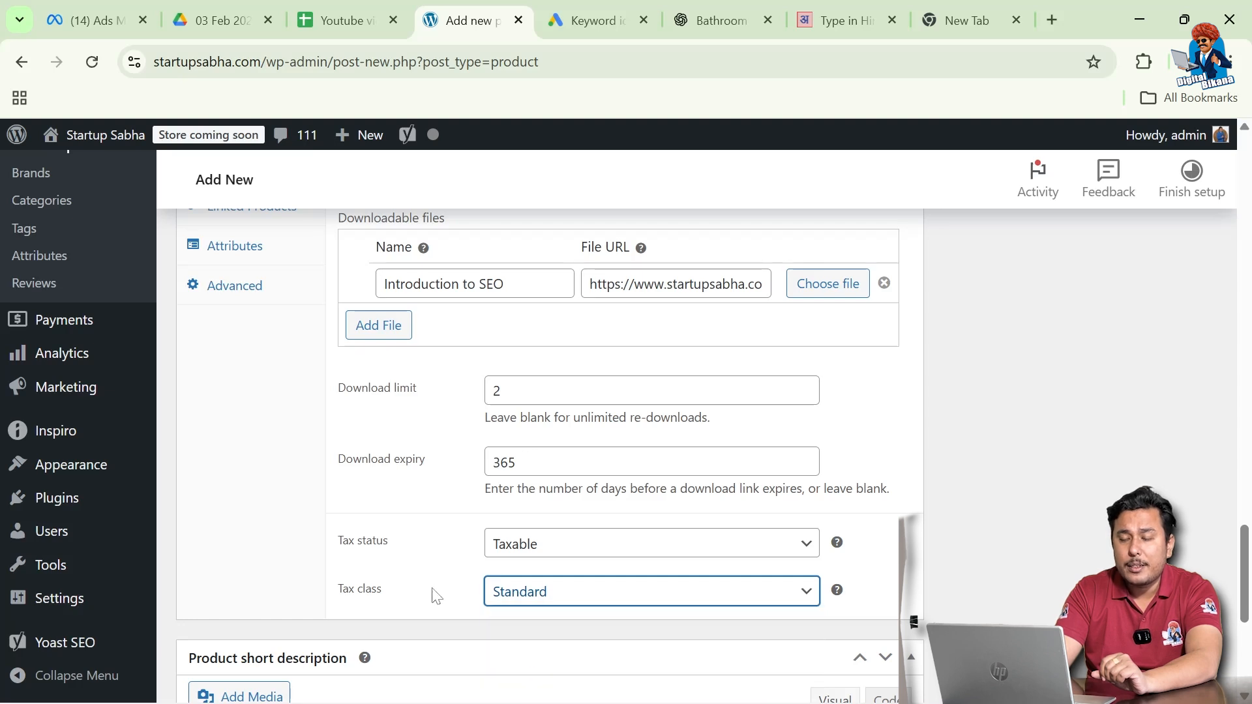
scroll(436, 595, up, 3)
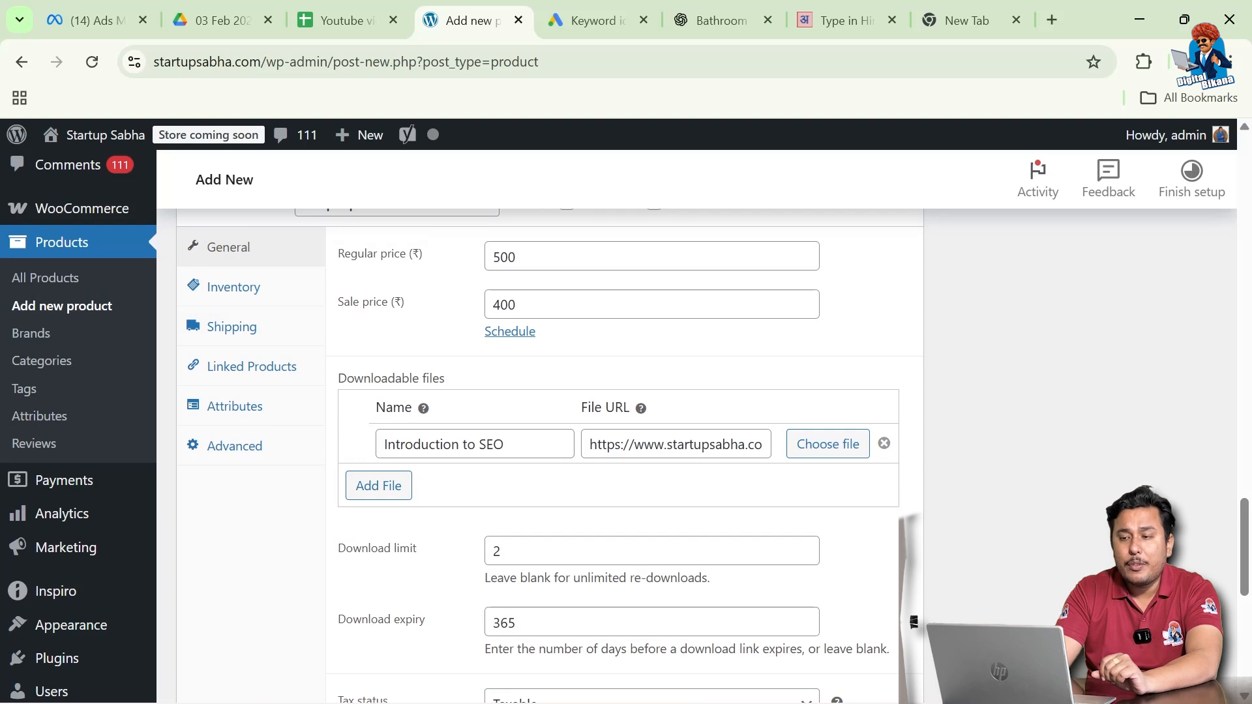
- Review the In stock inventory settings, then bring up the shipping weight and class options
scroll(389, 405, up, 1)
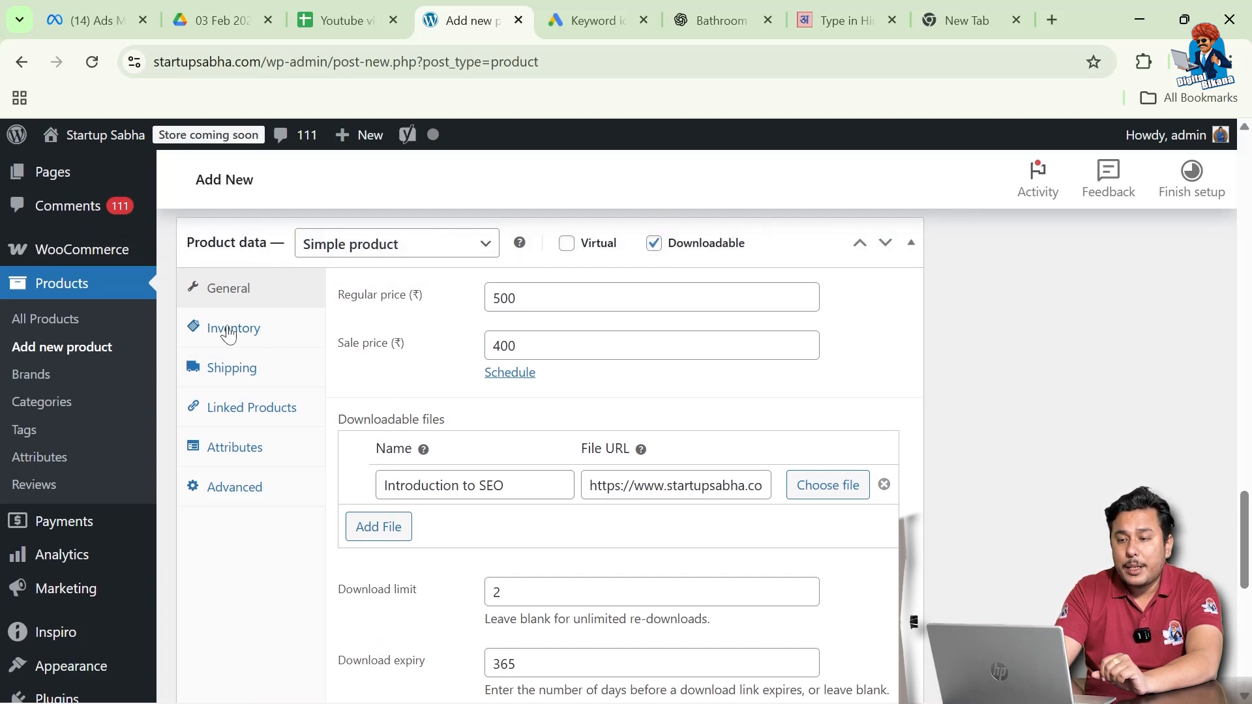
click(248, 338)
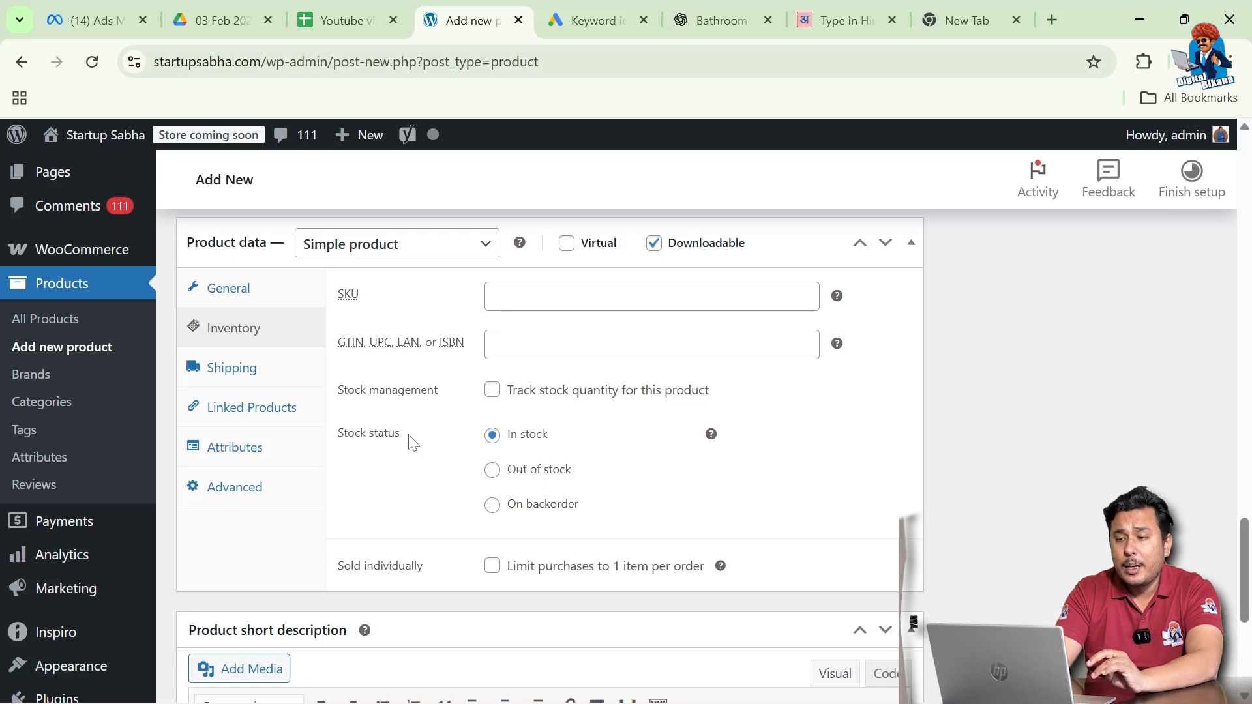
scroll(413, 443, down, 1)
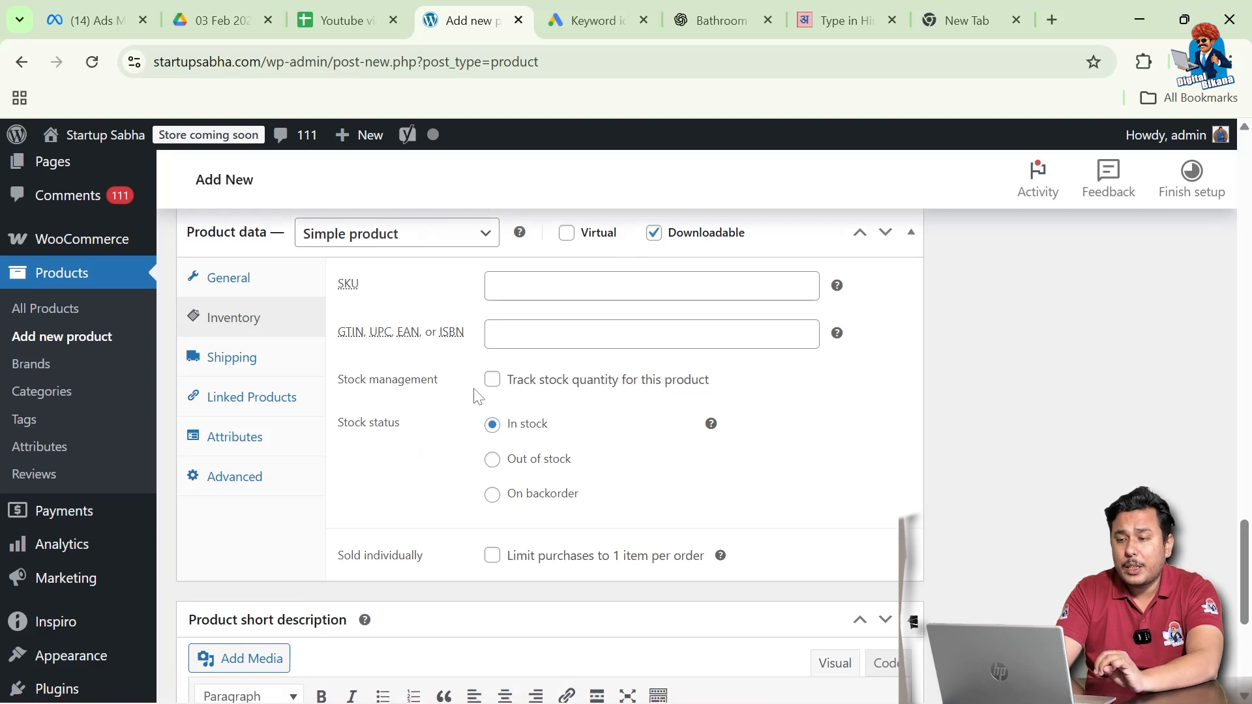
scroll(420, 456, down, 1)
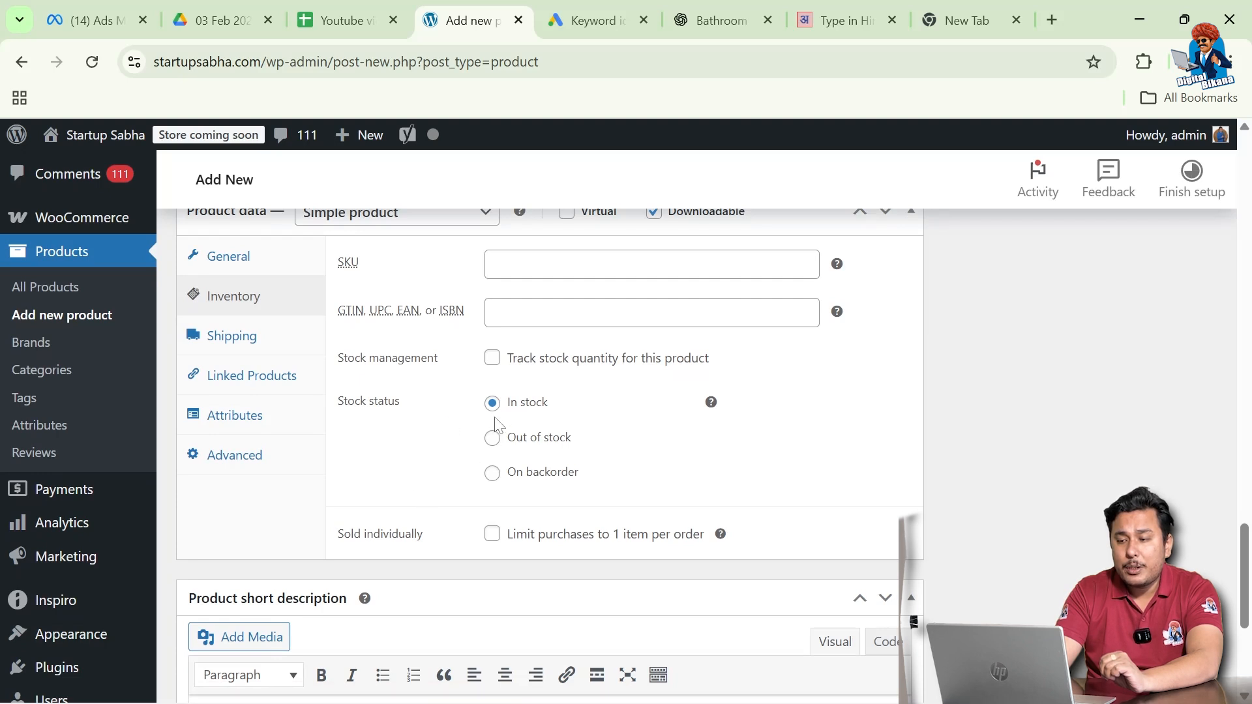
click(227, 333)
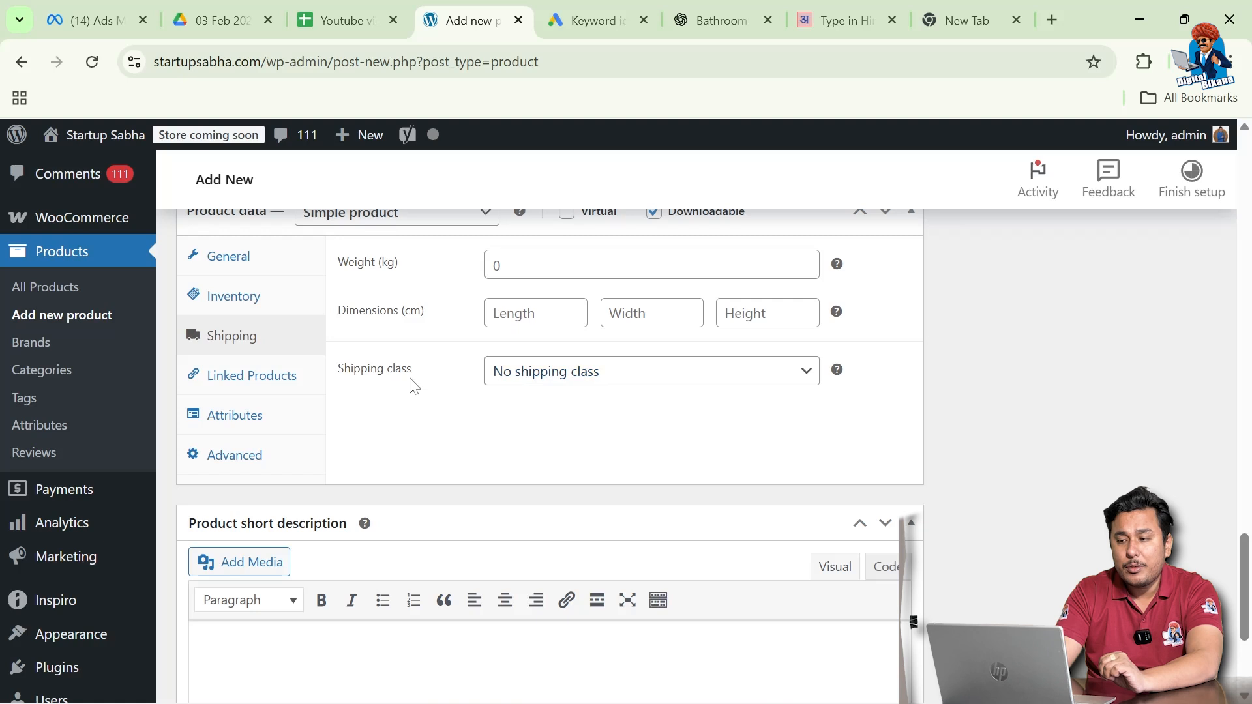
- Look through Linked Products, Attributes and Advanced settings without changing anything
click(247, 385)
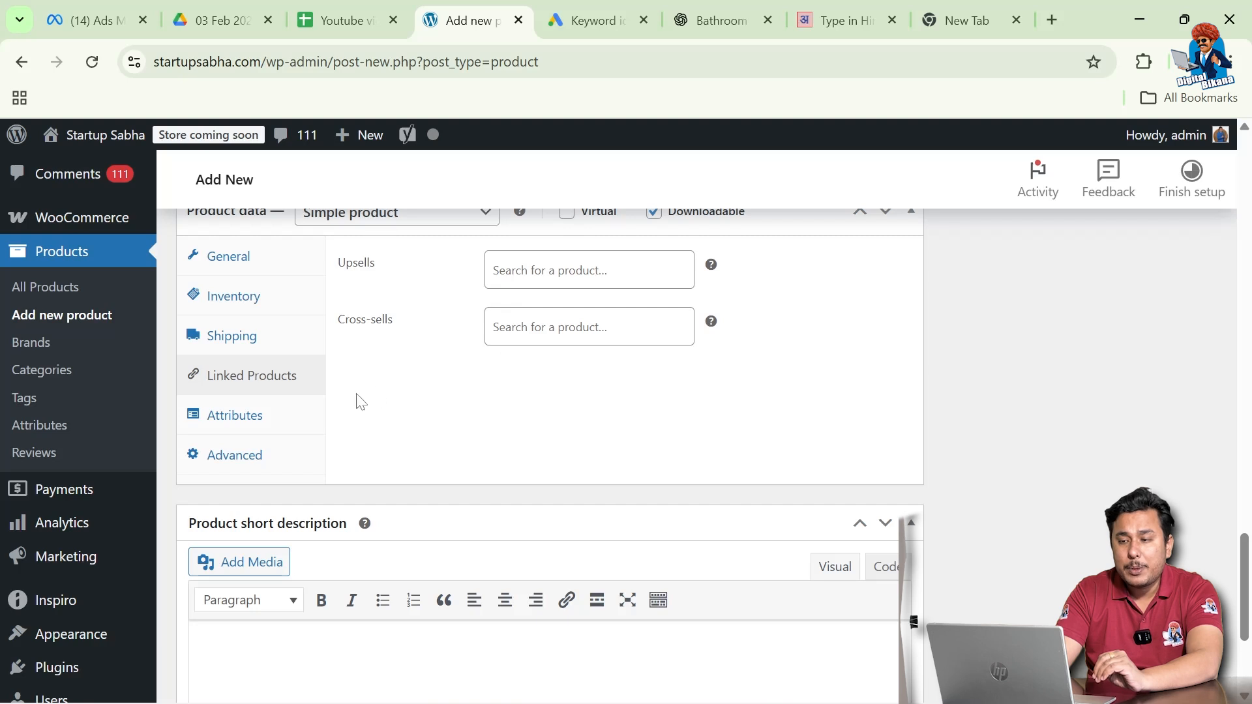
click(271, 423)
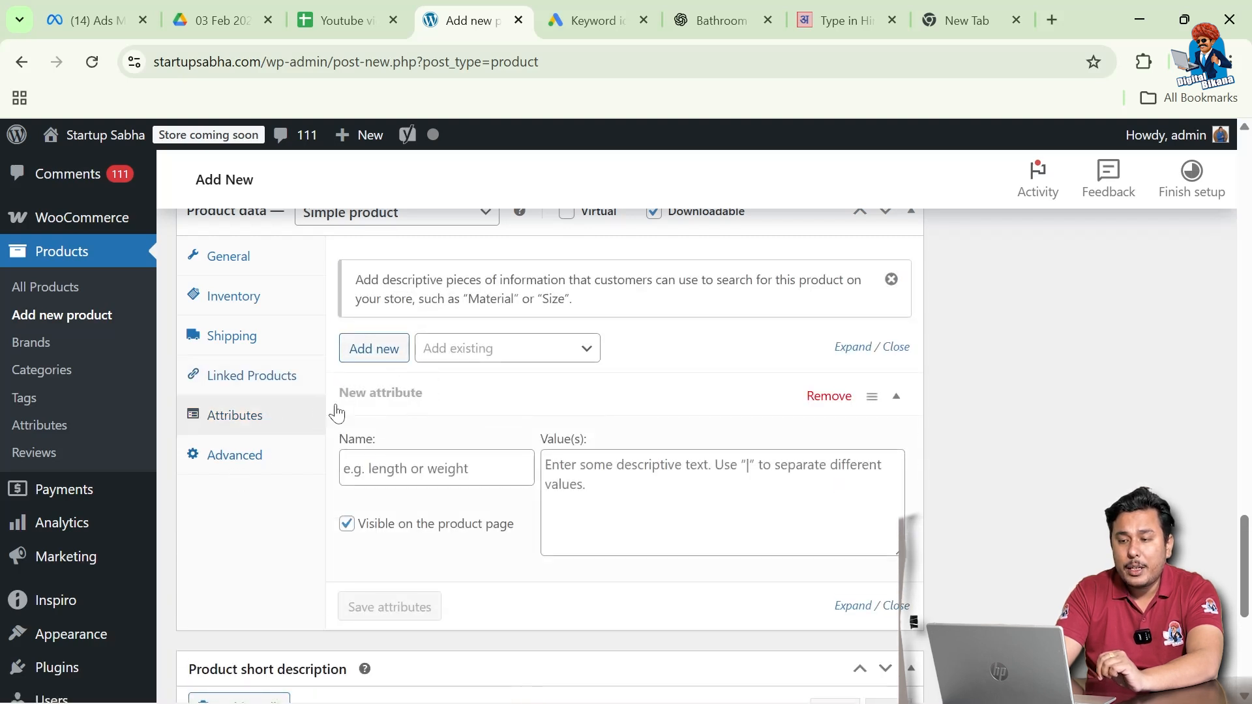
click(259, 461)
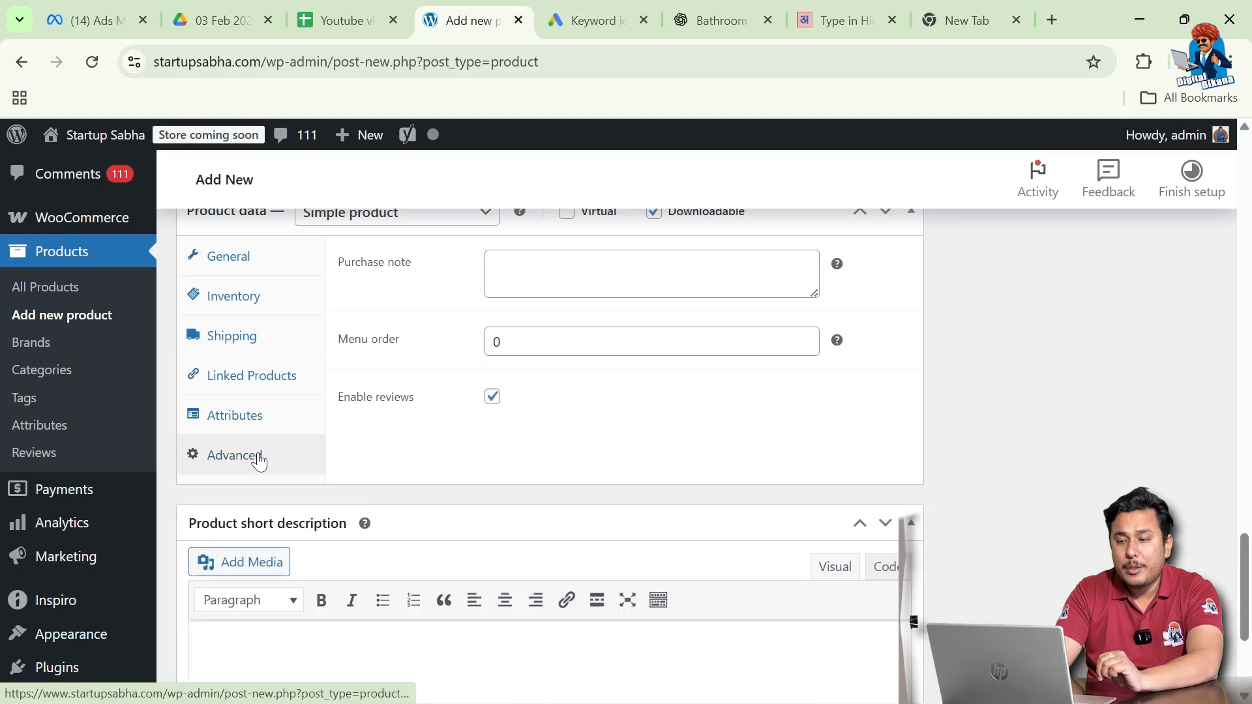
scroll(488, 463, down, 3)
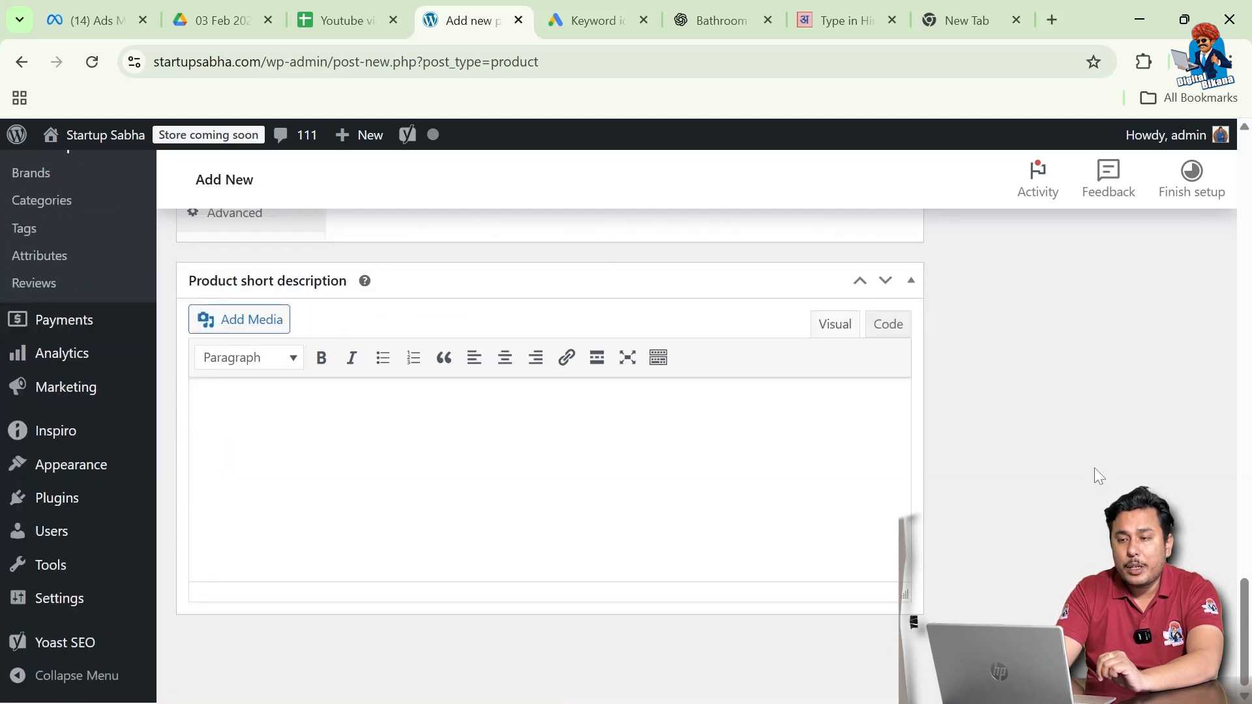
- Publish SEO Book and view its live page showing ₹500 struck through and ₹400
scroll(1099, 476, up, 15)
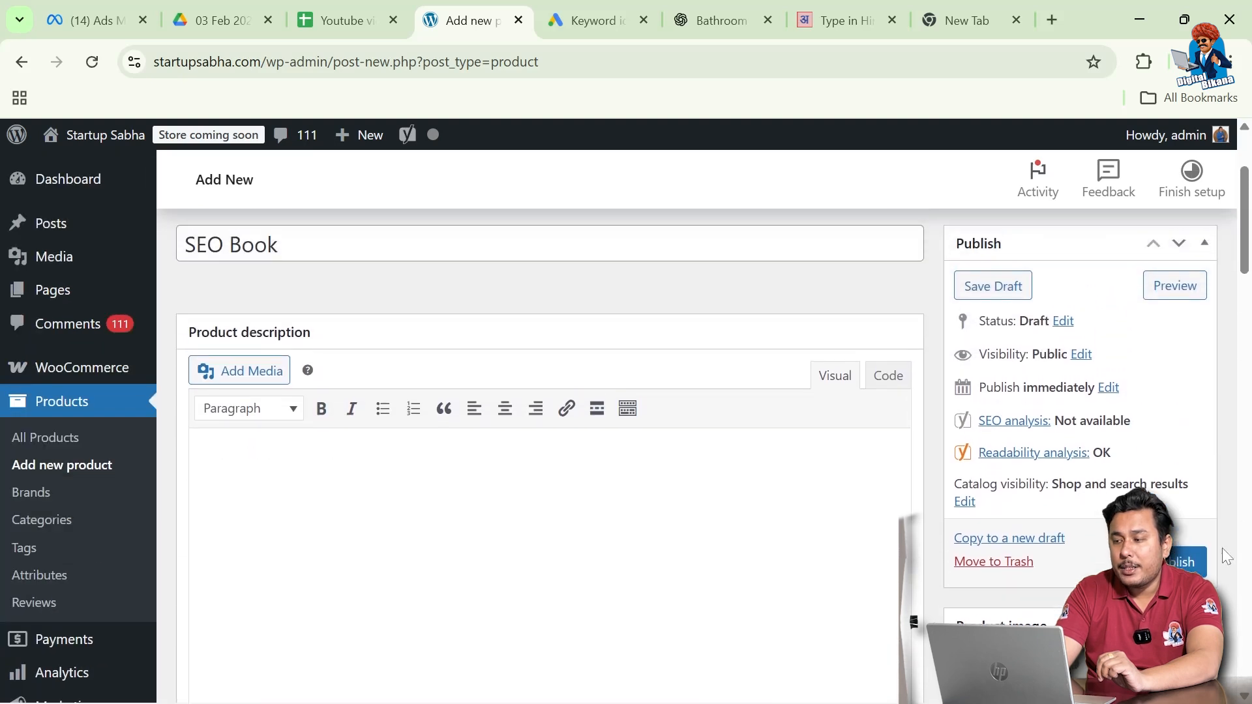
click(1186, 564)
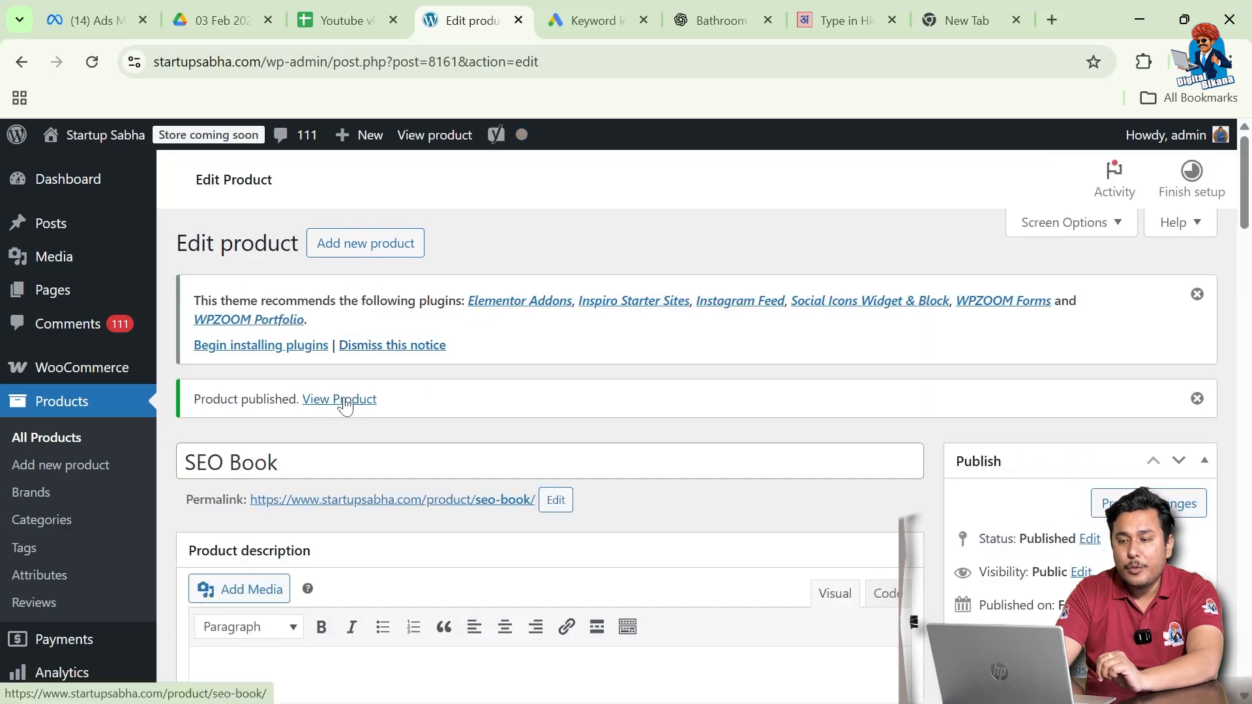
click(345, 400)
scroll(377, 464, down, 1)
scroll(374, 465, down, 5)
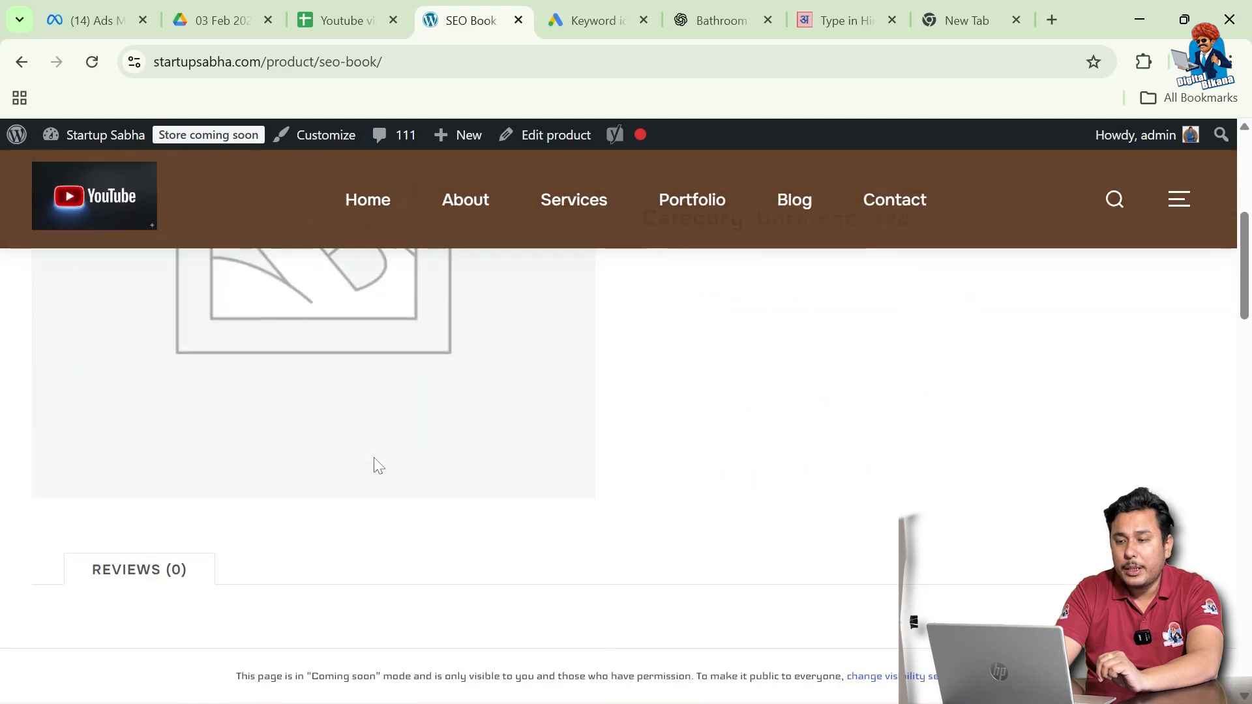
scroll(319, 463, up, 6)
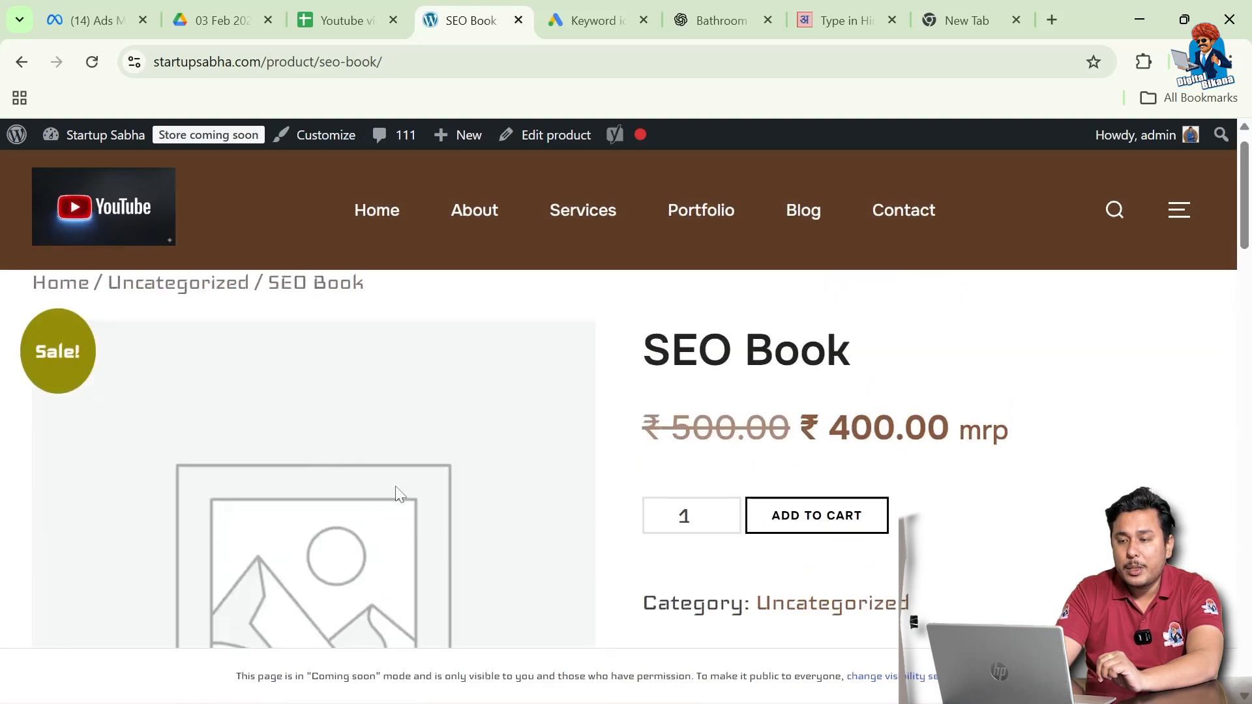
scroll(400, 494, down, 1)
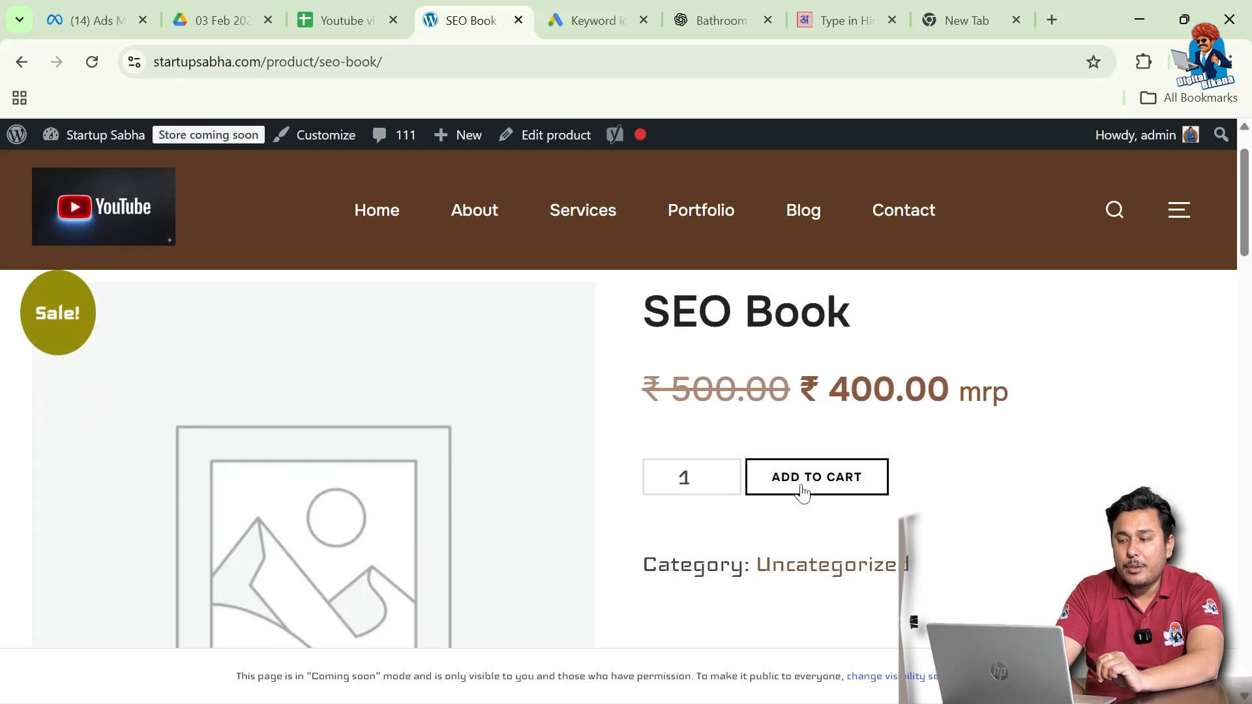
scroll(897, 503, down, 2)
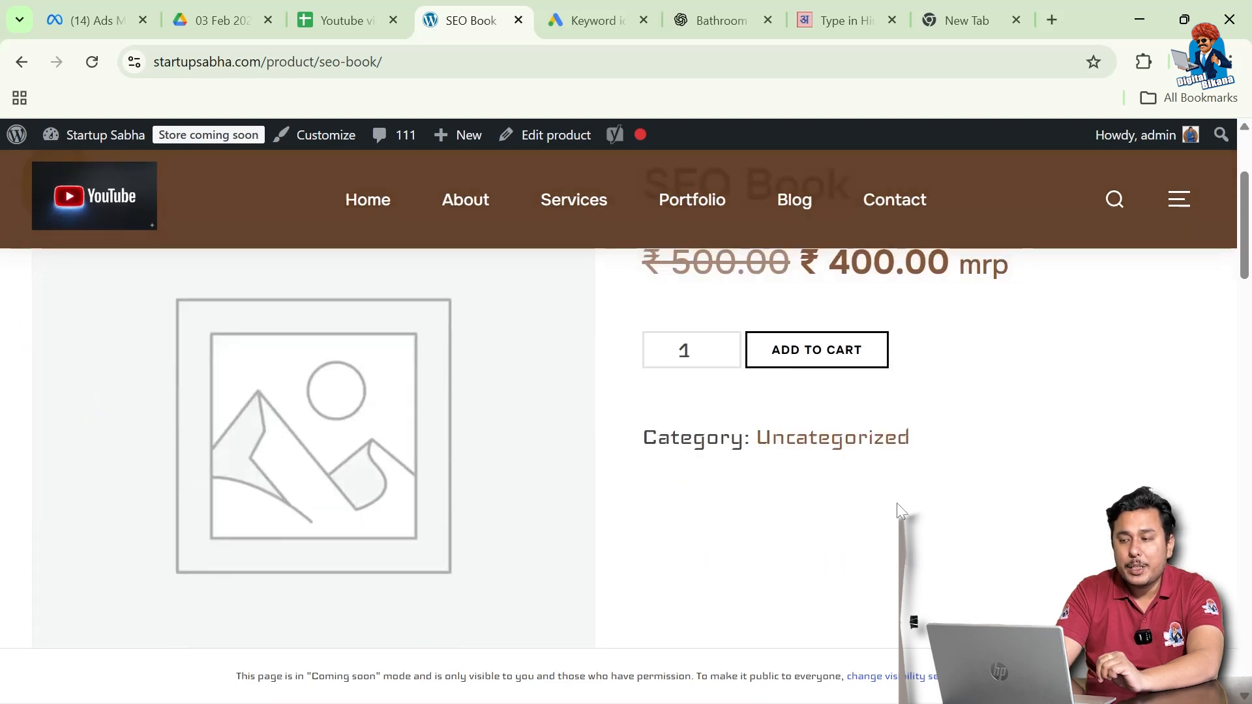
scroll(898, 503, down, 4)
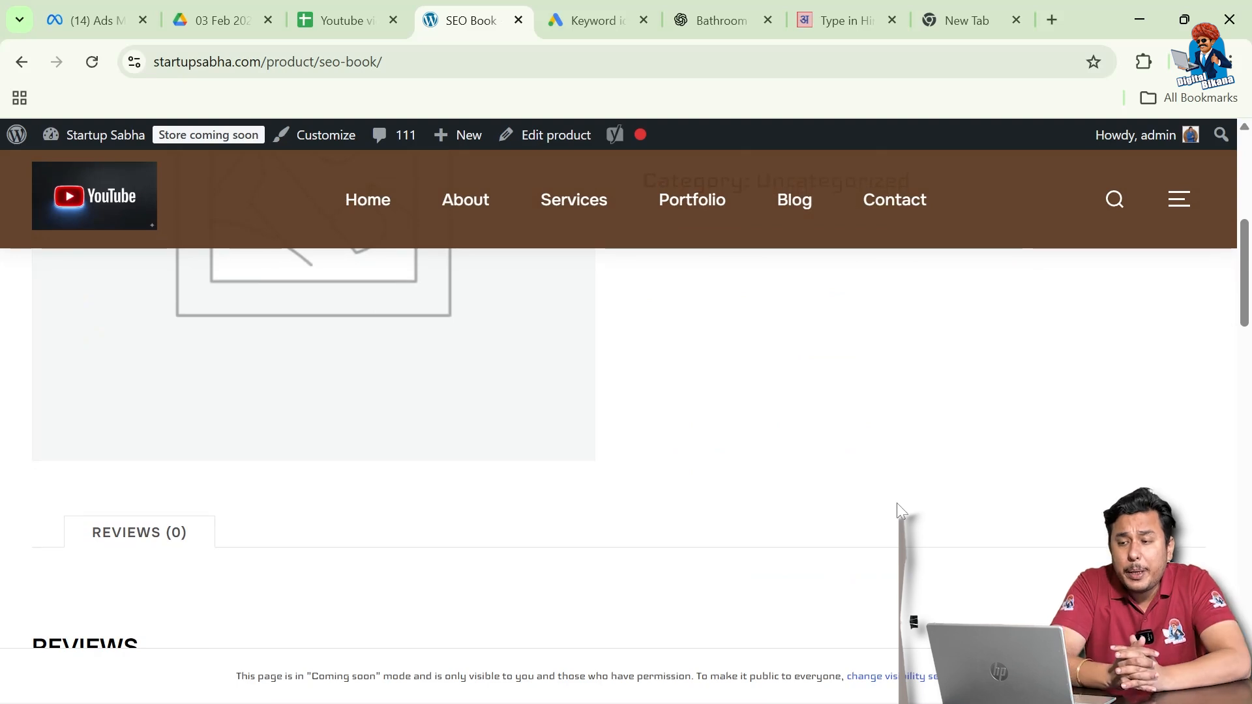